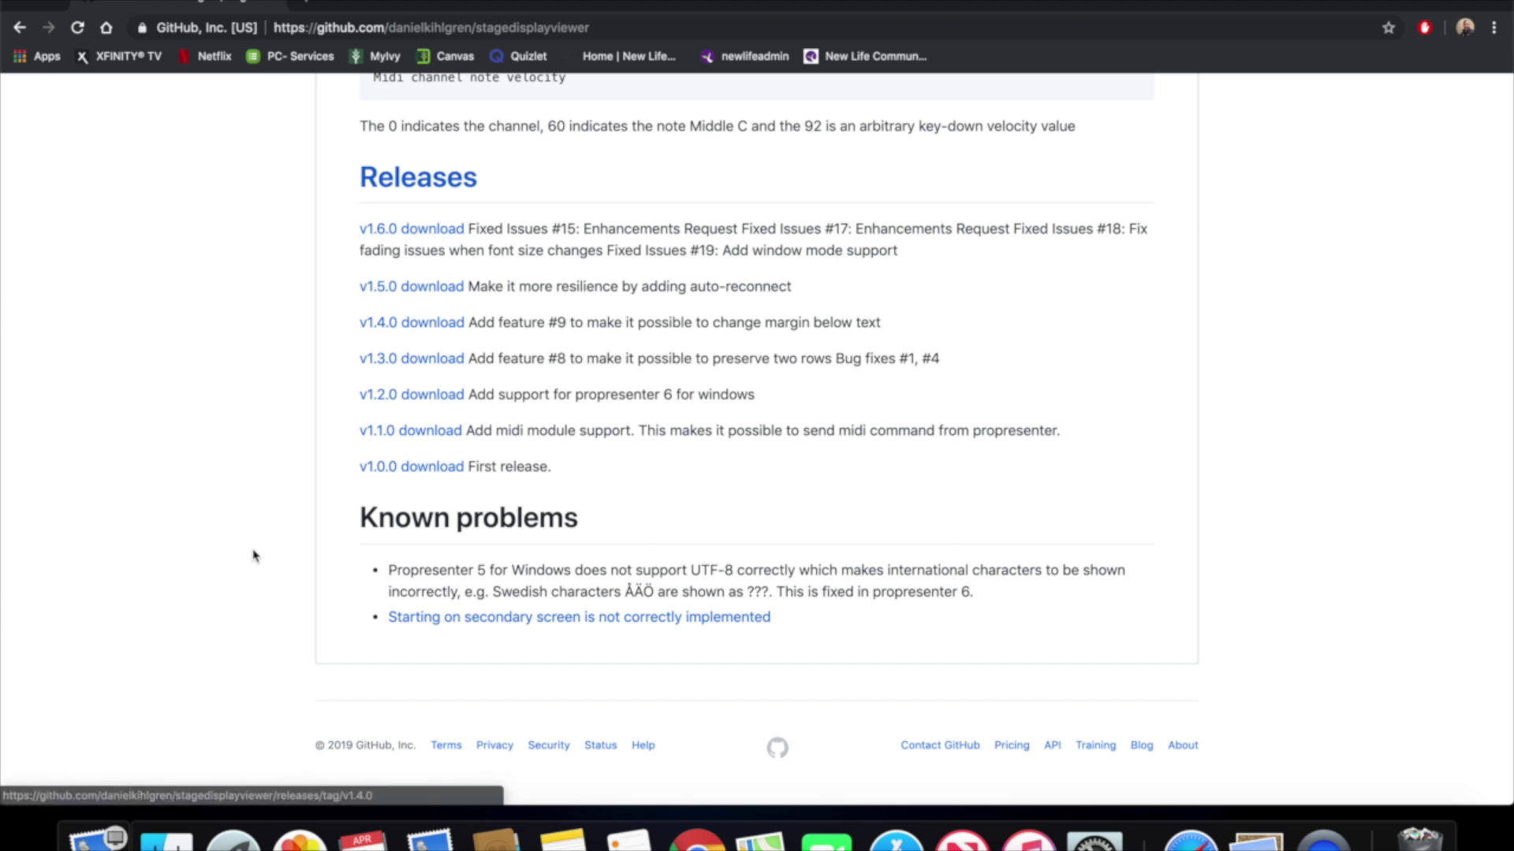
Open config.properties from the StageDisplayViewer-v1.6.0 folder in Finder.
left_click(167, 837)
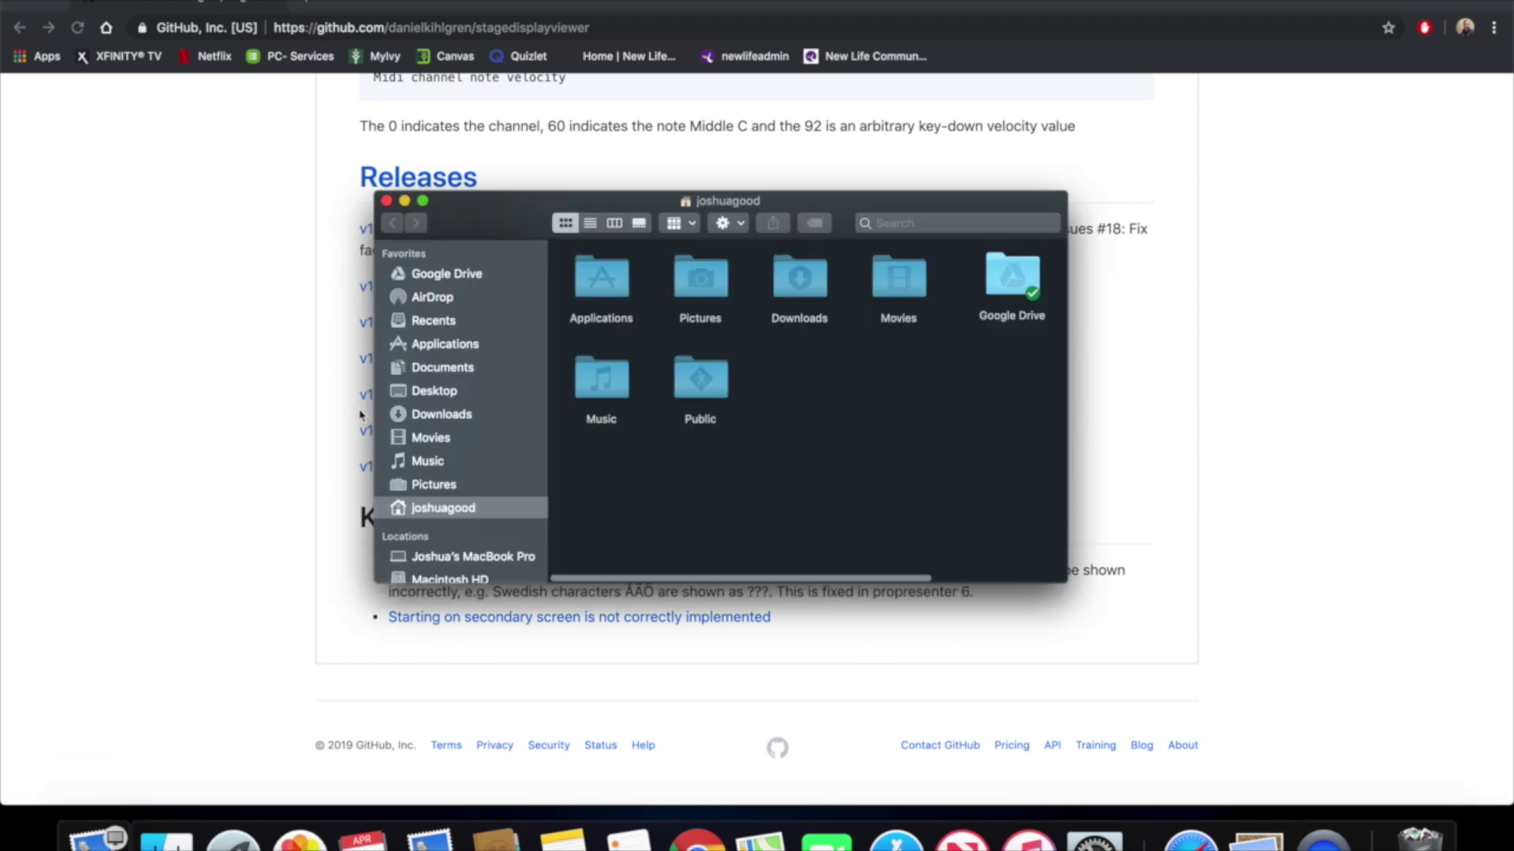
left_click(457, 374)
double_click(696, 279)
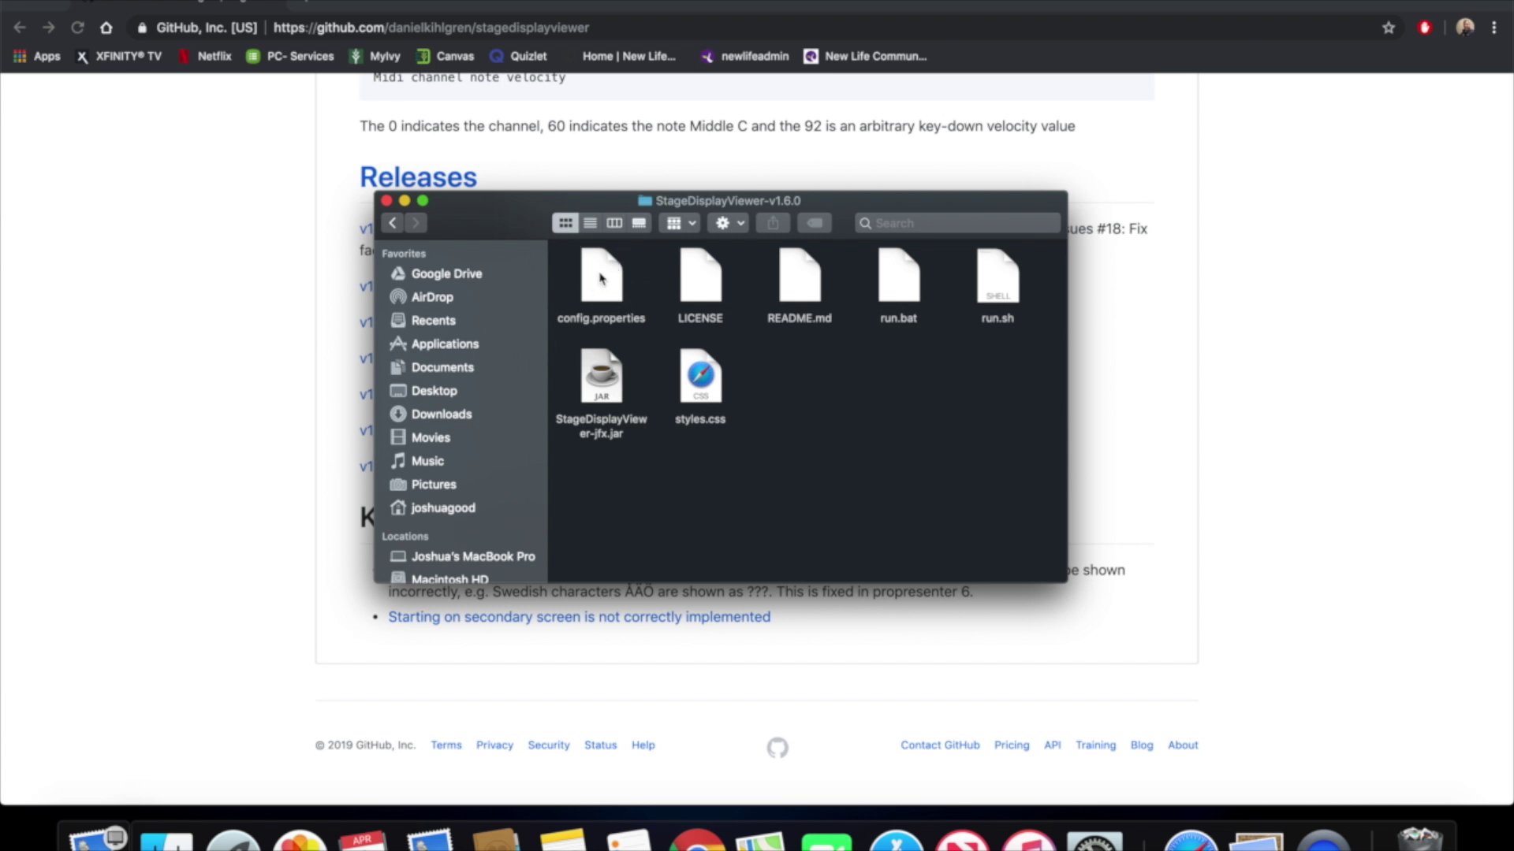
double_click(599, 278)
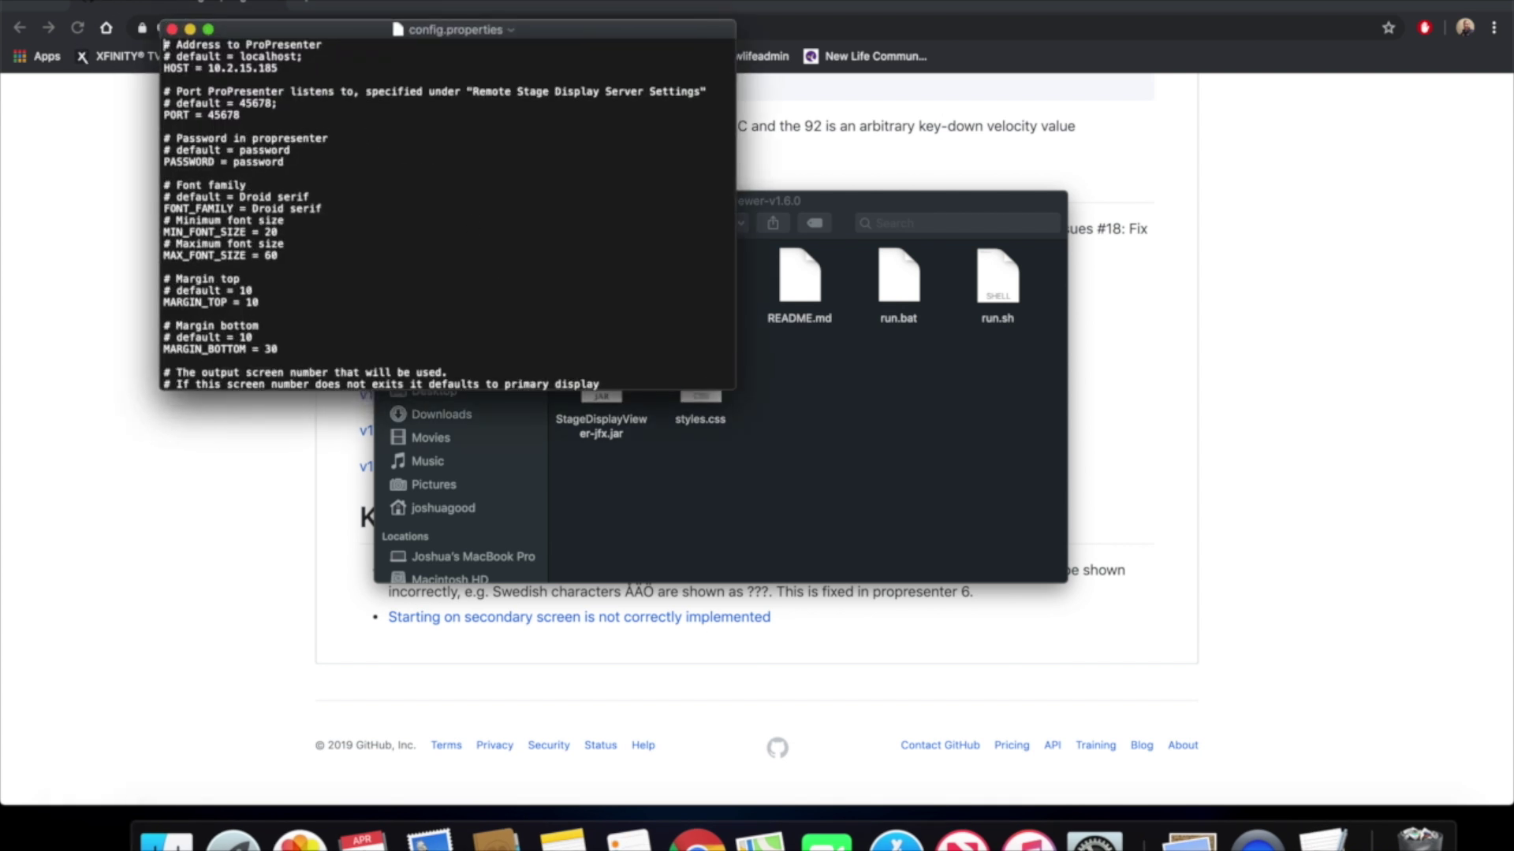
Look up the Mac's IP address in the Network system preferences, compare it with HOST in config.properties, and close both windows.
left_click(18, 1)
left_click(49, 12)
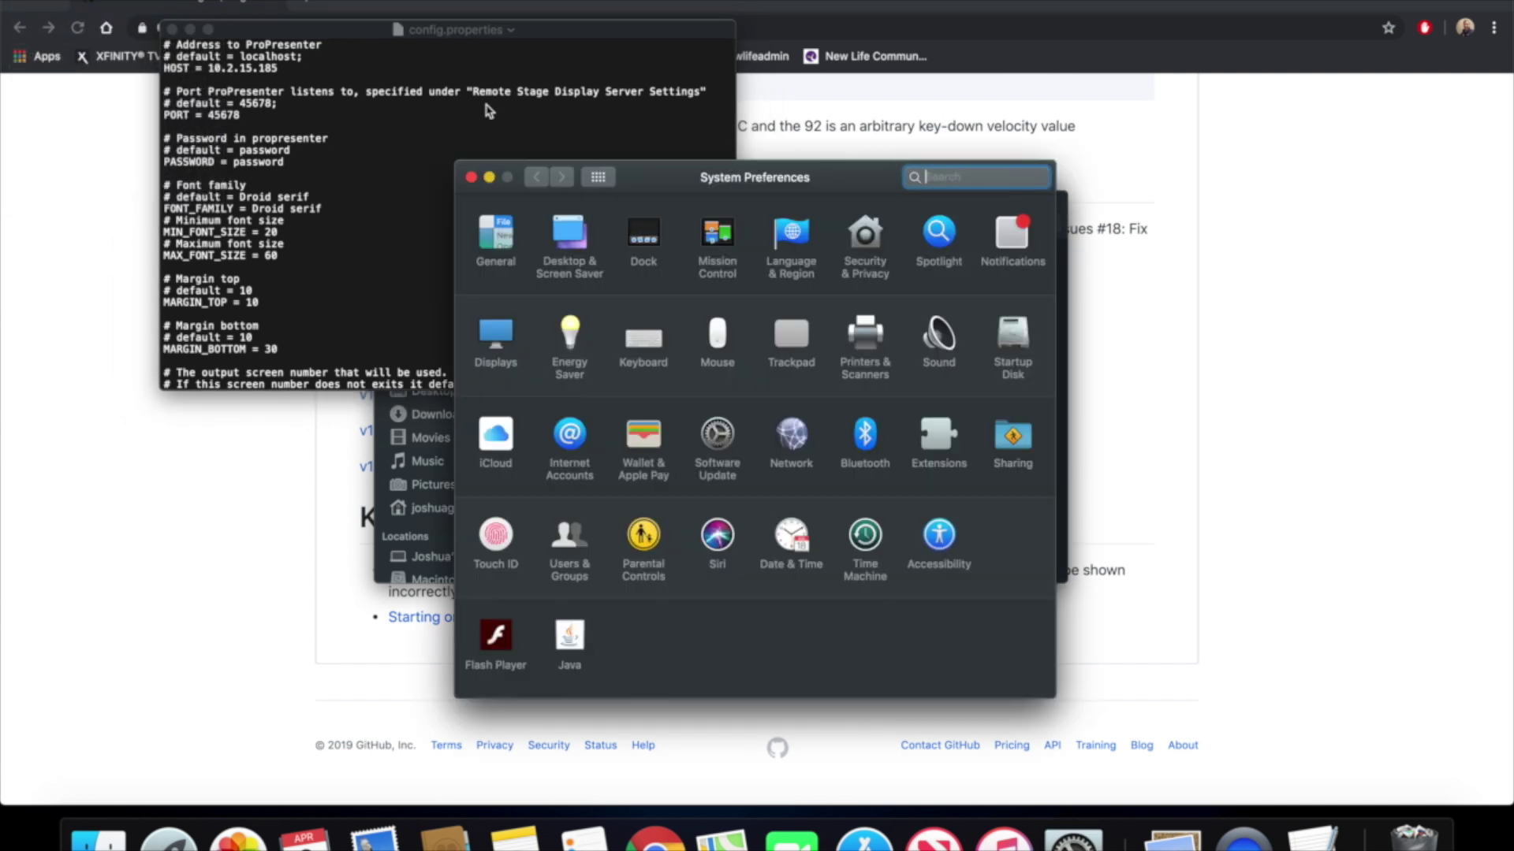
left_click(792, 438)
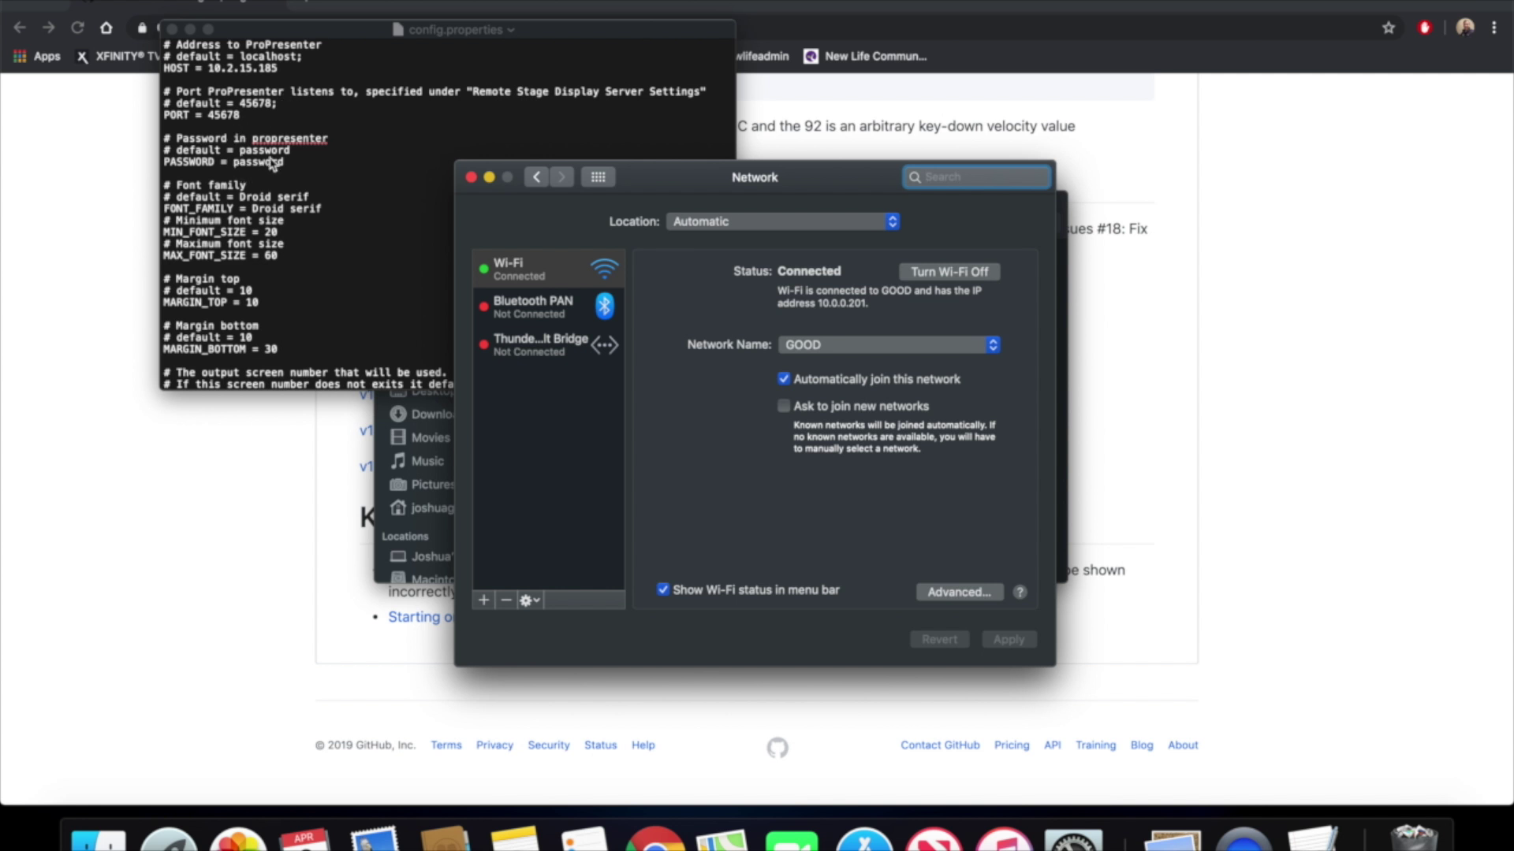
left_click(471, 177)
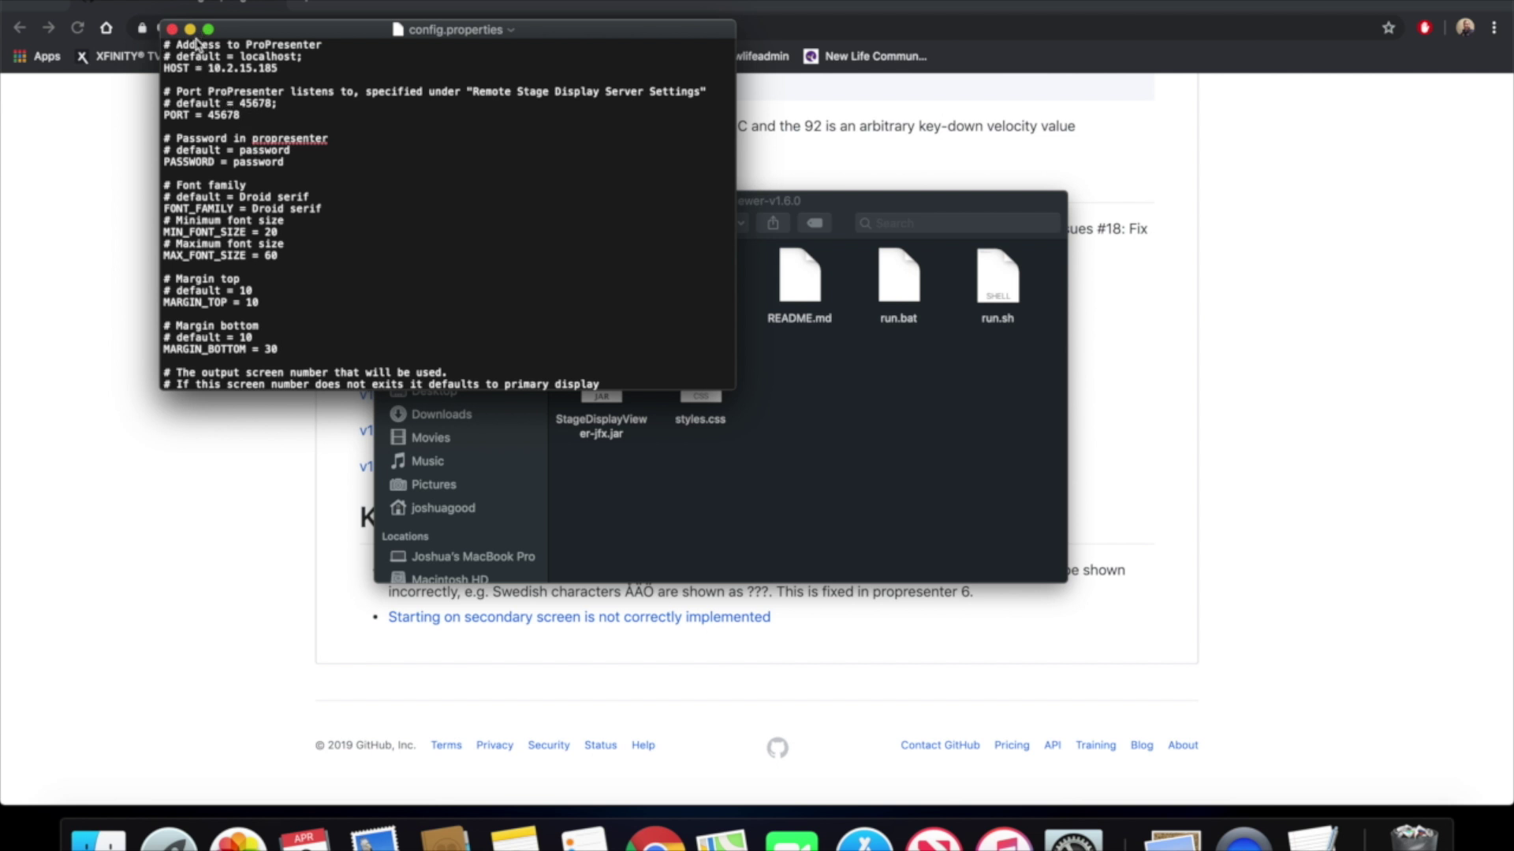
left_click(173, 30)
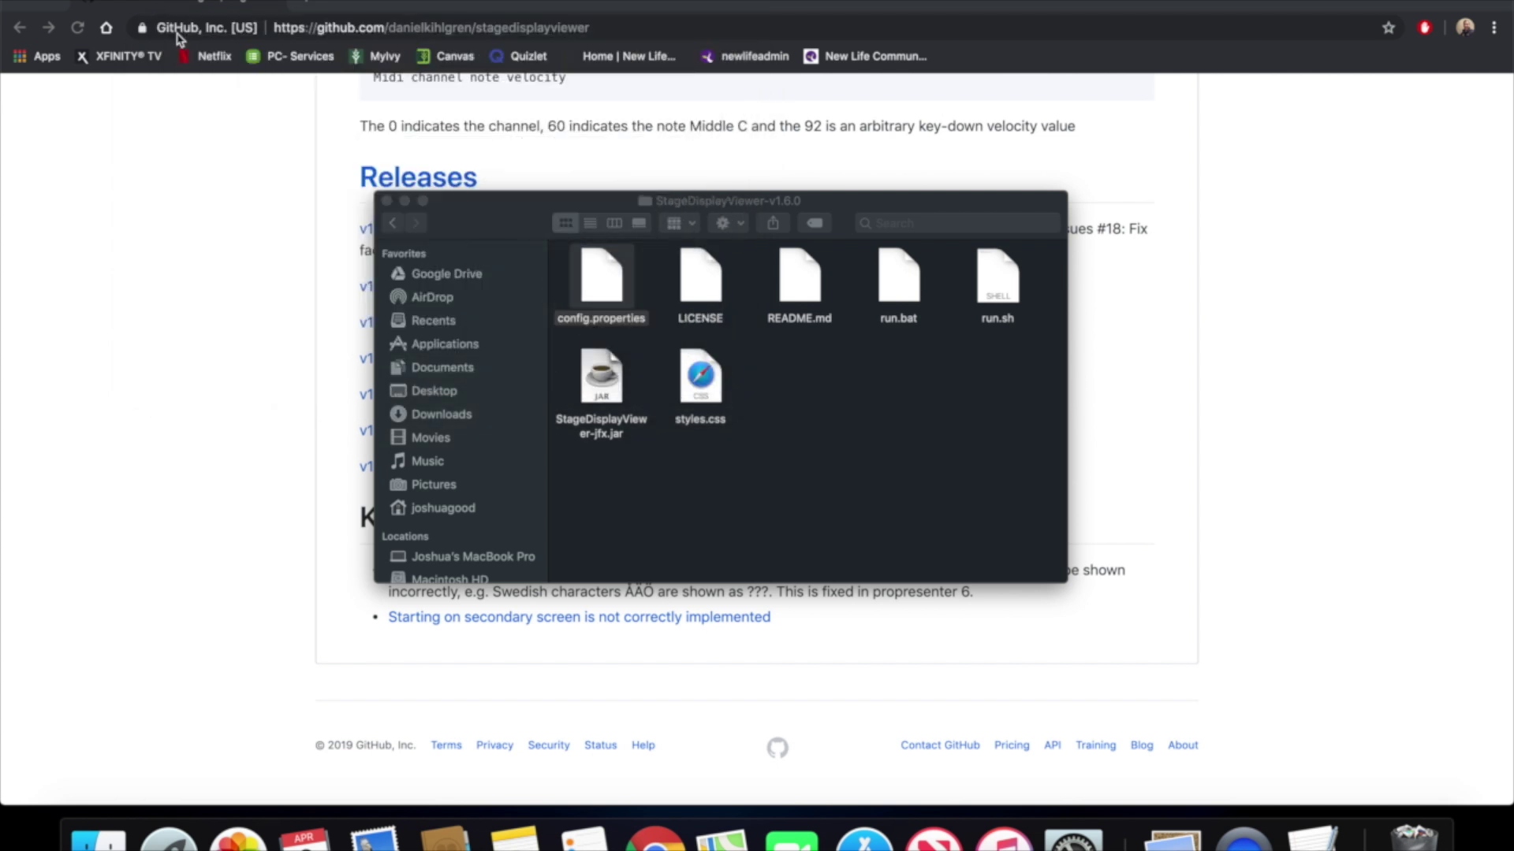
View the background colour code of styles.css in Safari, then close the window.
double_click(687, 388)
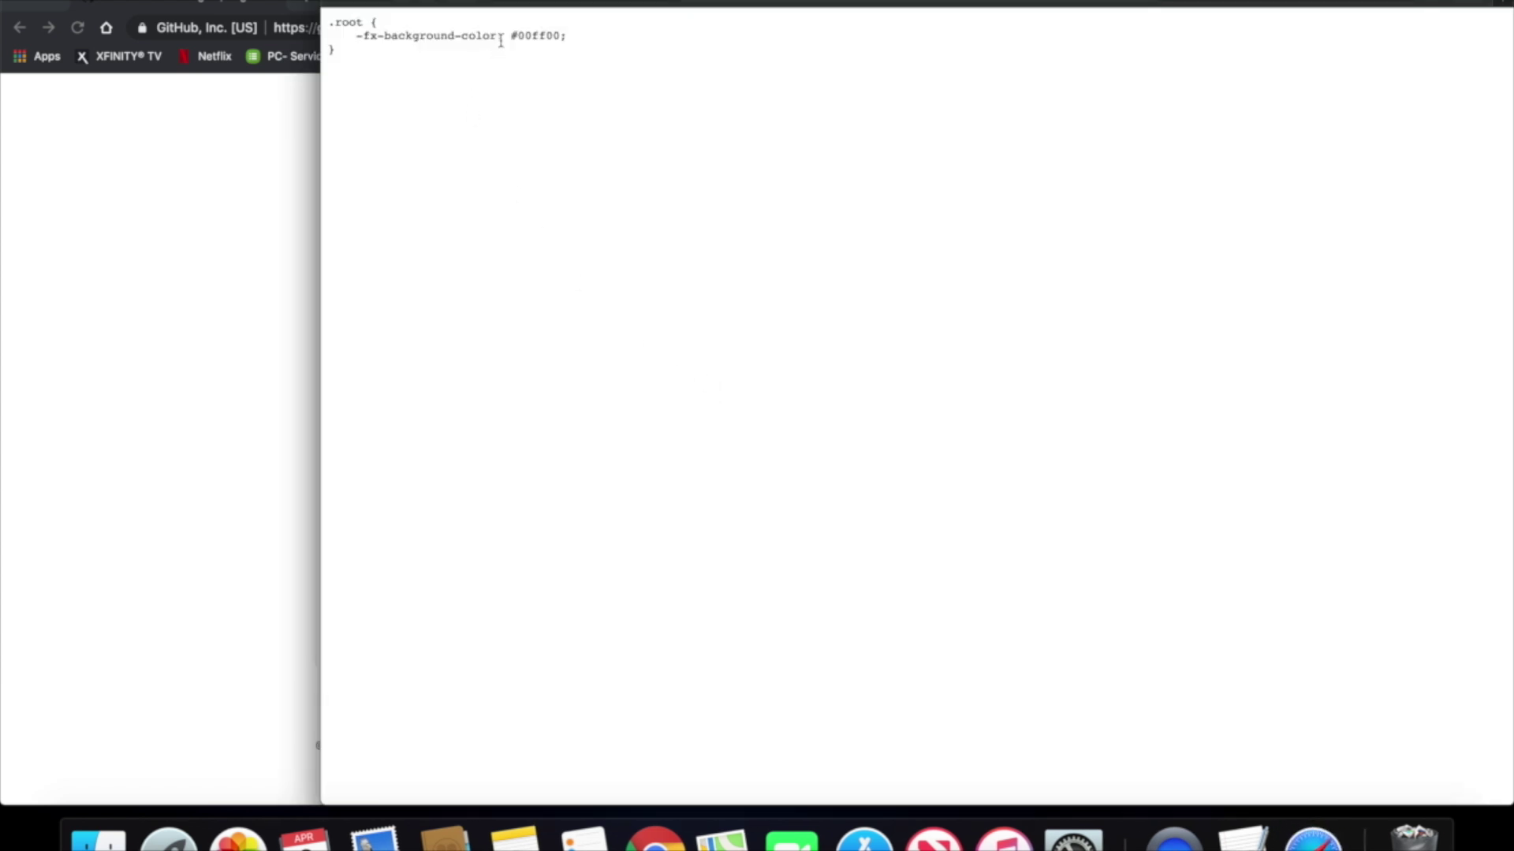
left_click_drag(501, 41, 578, 41)
left_click(546, 41)
left_click(345, 4)
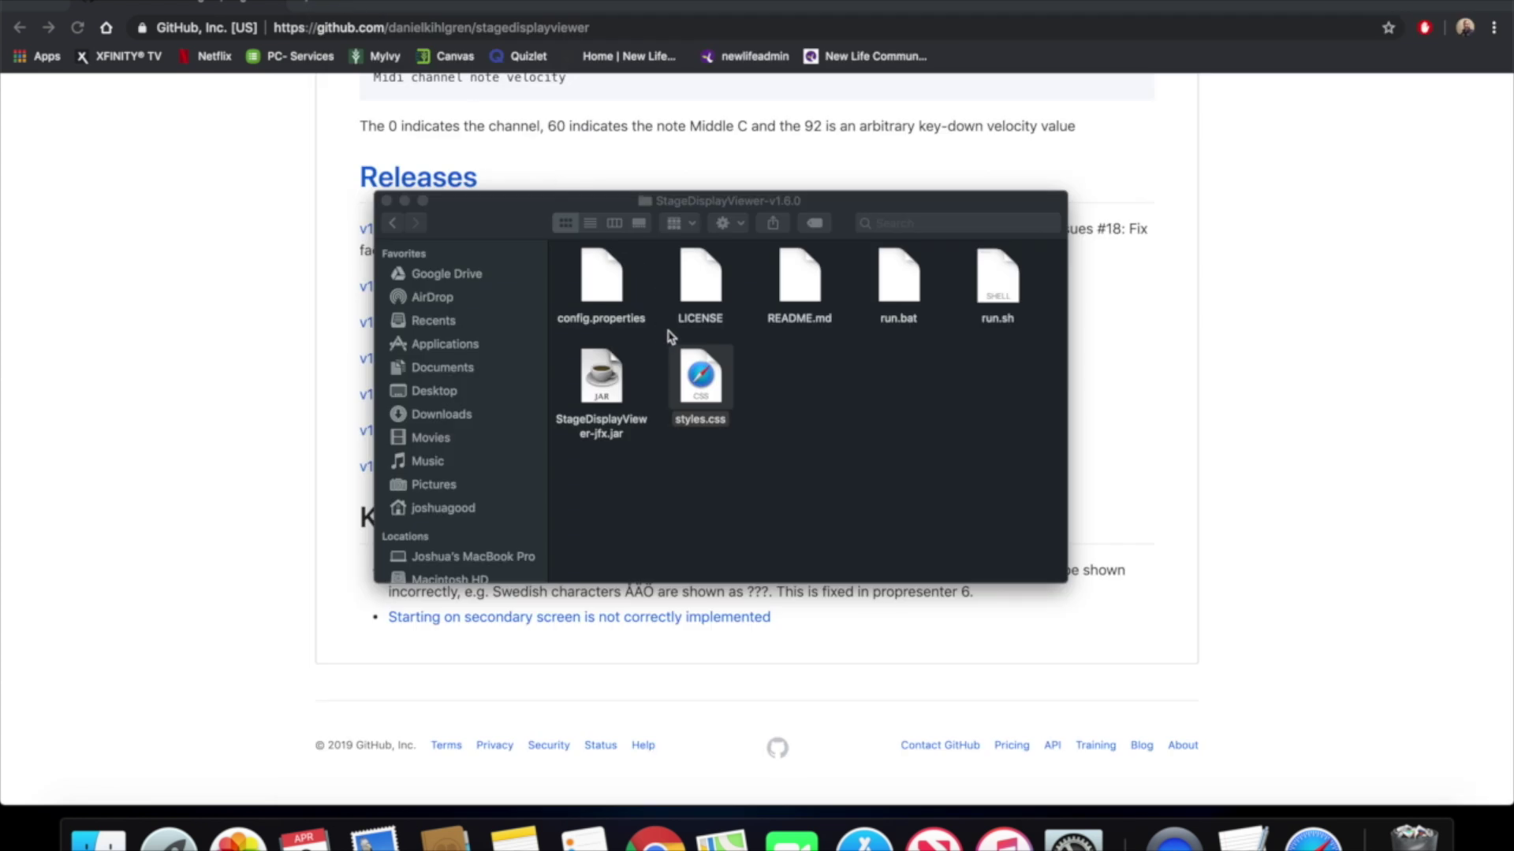
Open styles.css with TextEdit, examine its -fx-background-color value and close the file without editing it.
right_click(693, 359)
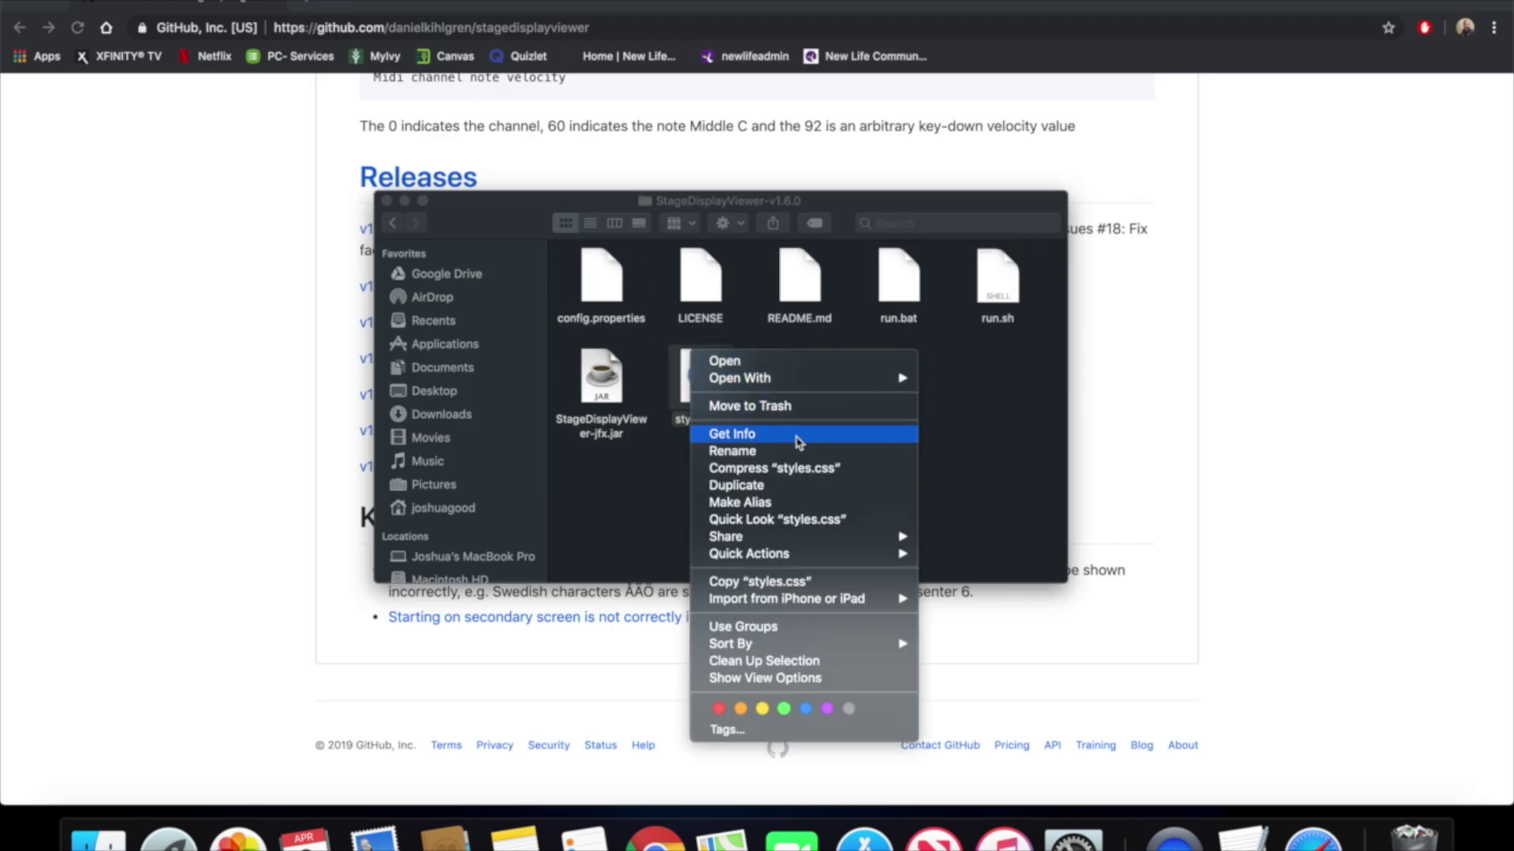
mouse_move(842, 386)
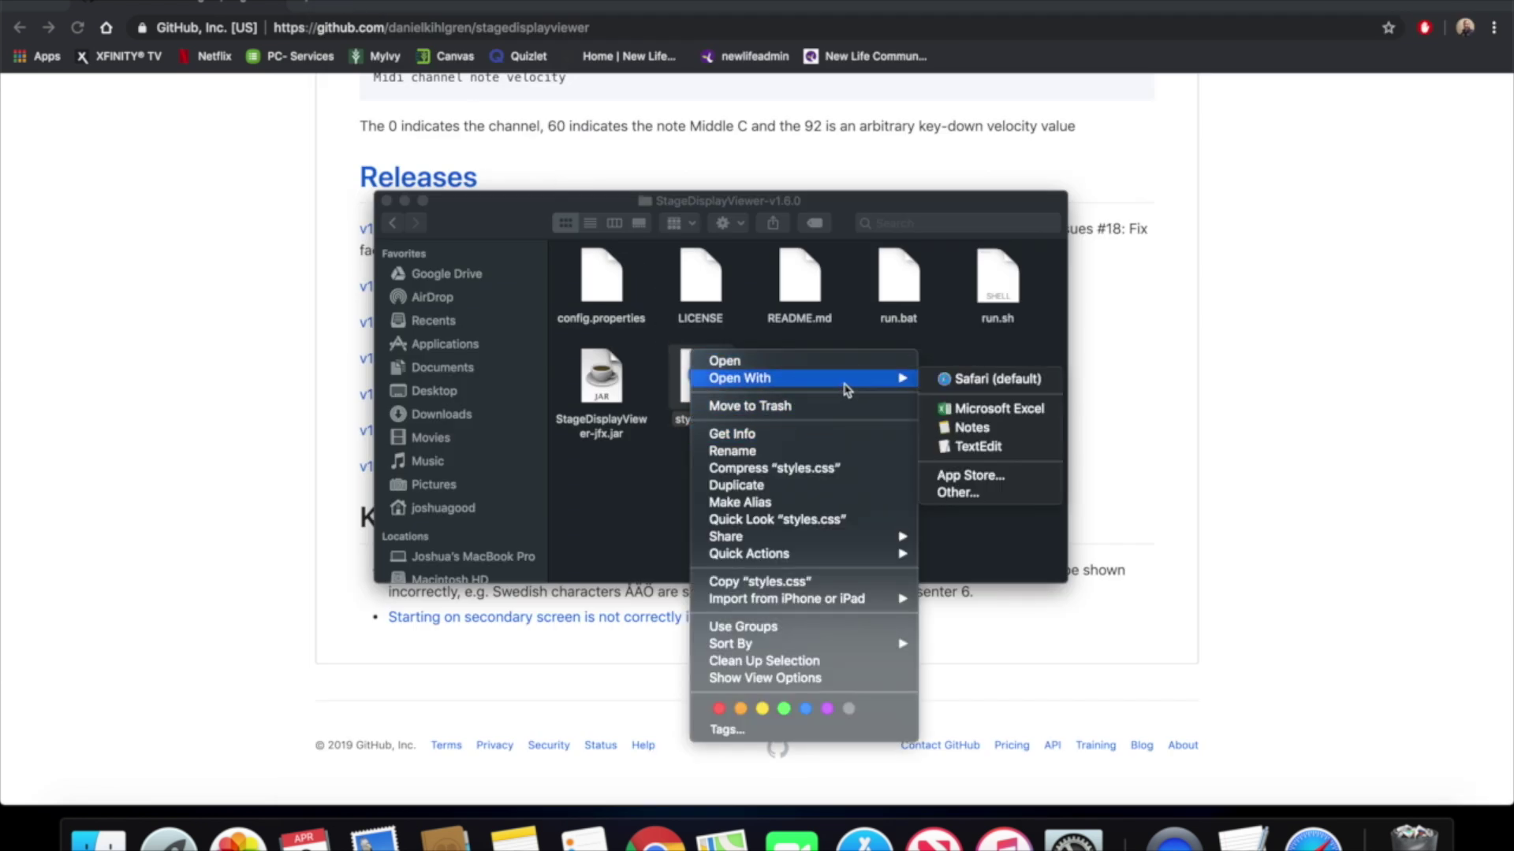
left_click(978, 446)
left_click_drag(382, 57, 325, 57)
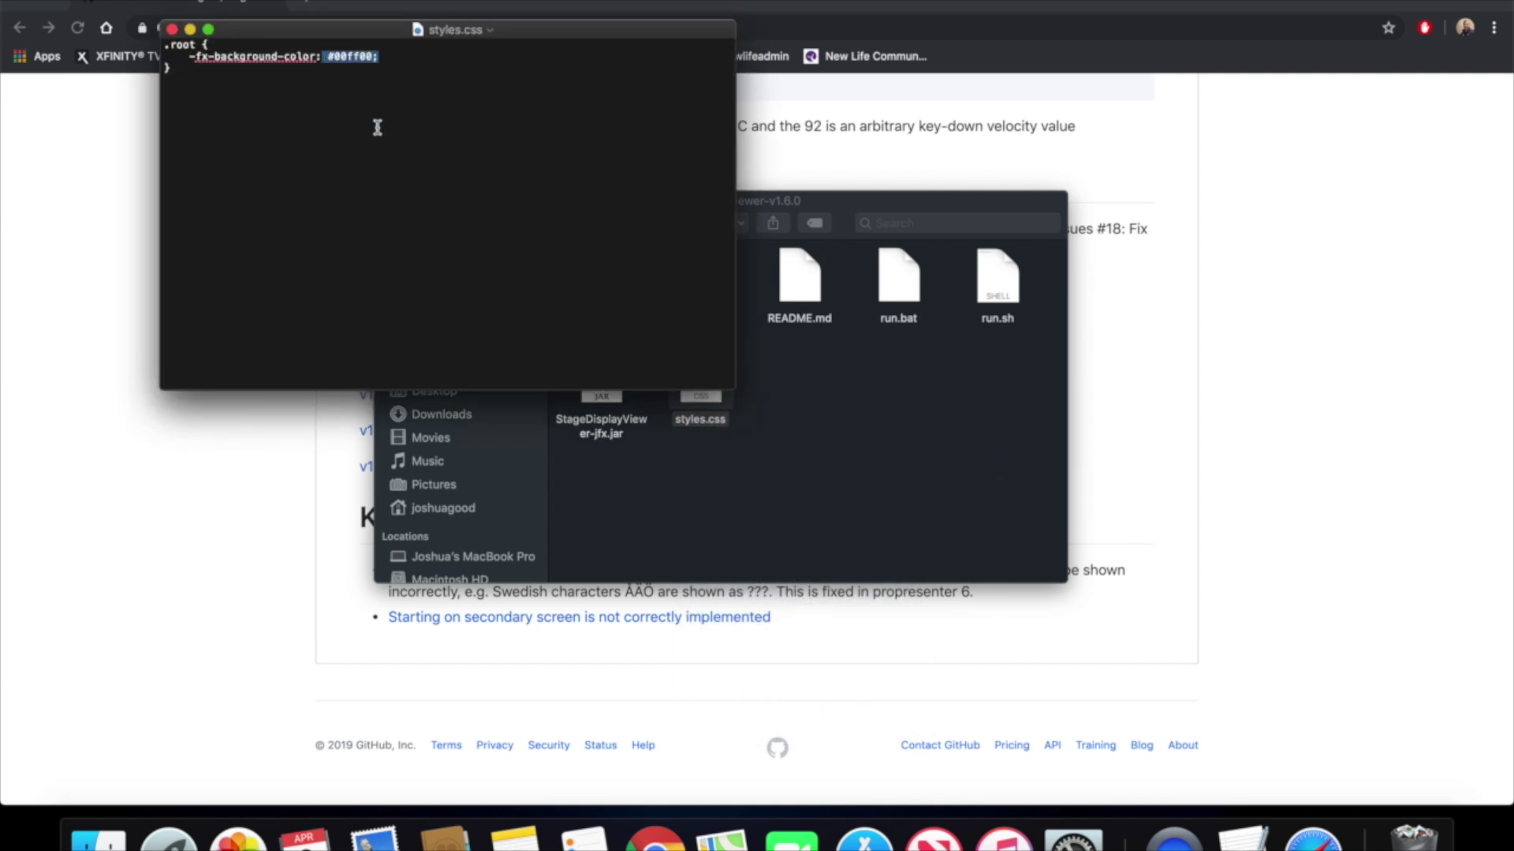
left_click(171, 45)
left_click(171, 30)
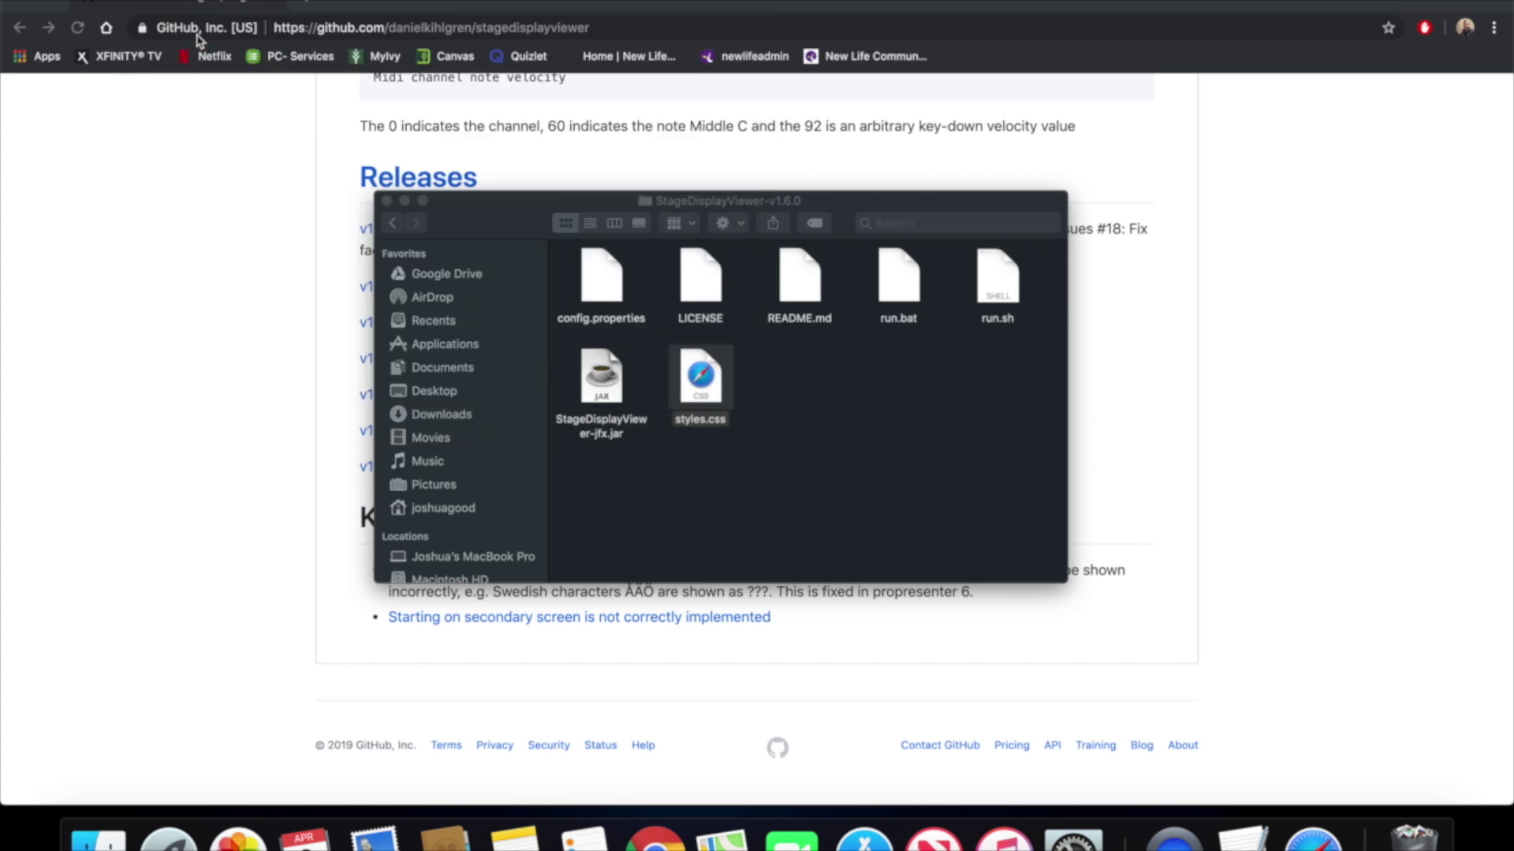
Launch ProPresenter 6 from the Production app group and continue in trial mode without registering.
left_click(601, 387)
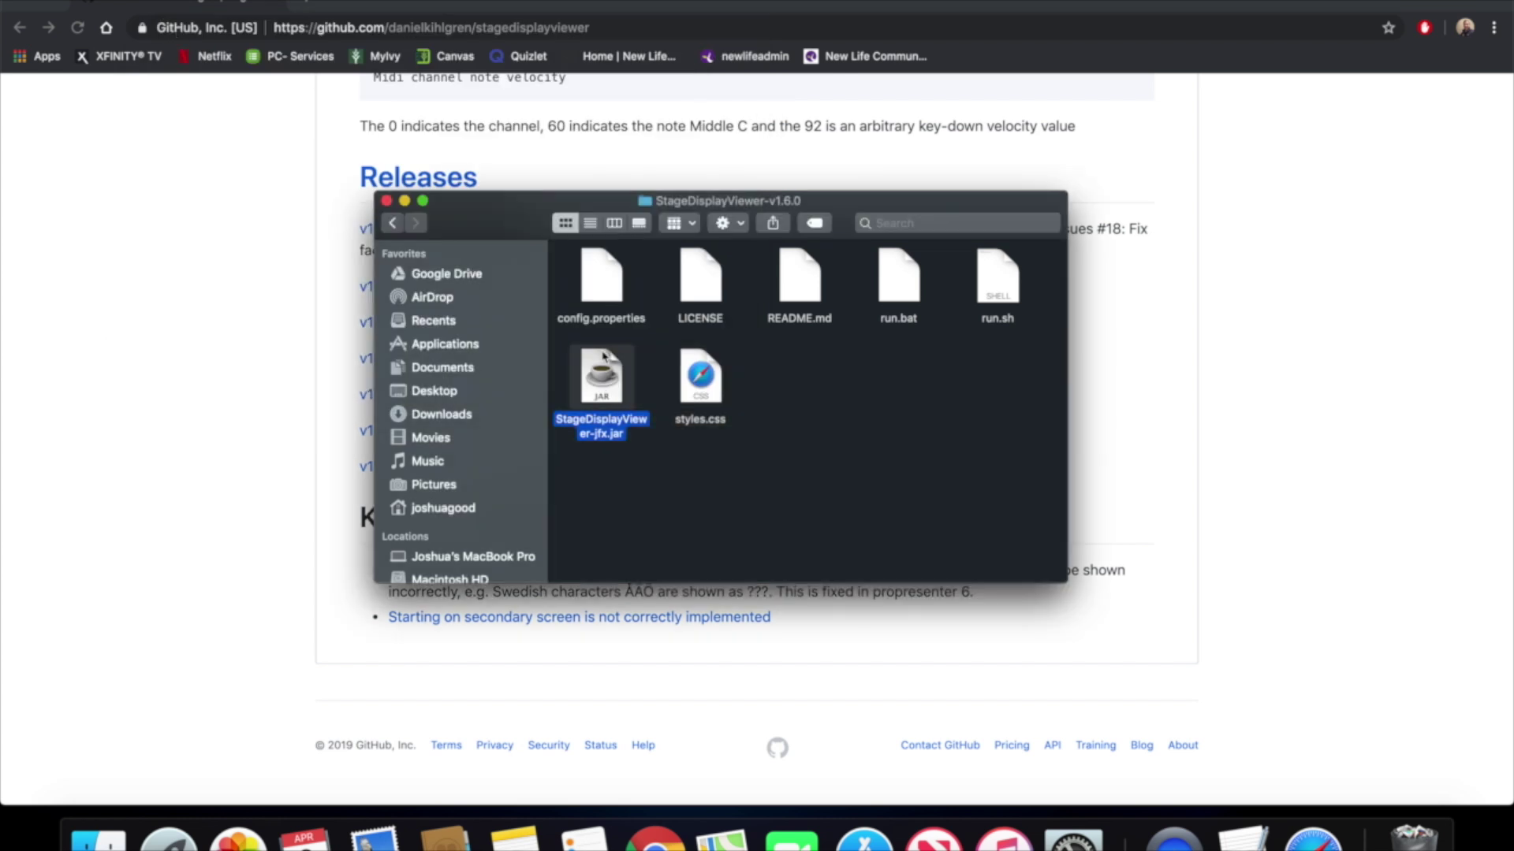
left_click(168, 837)
left_click(909, 251)
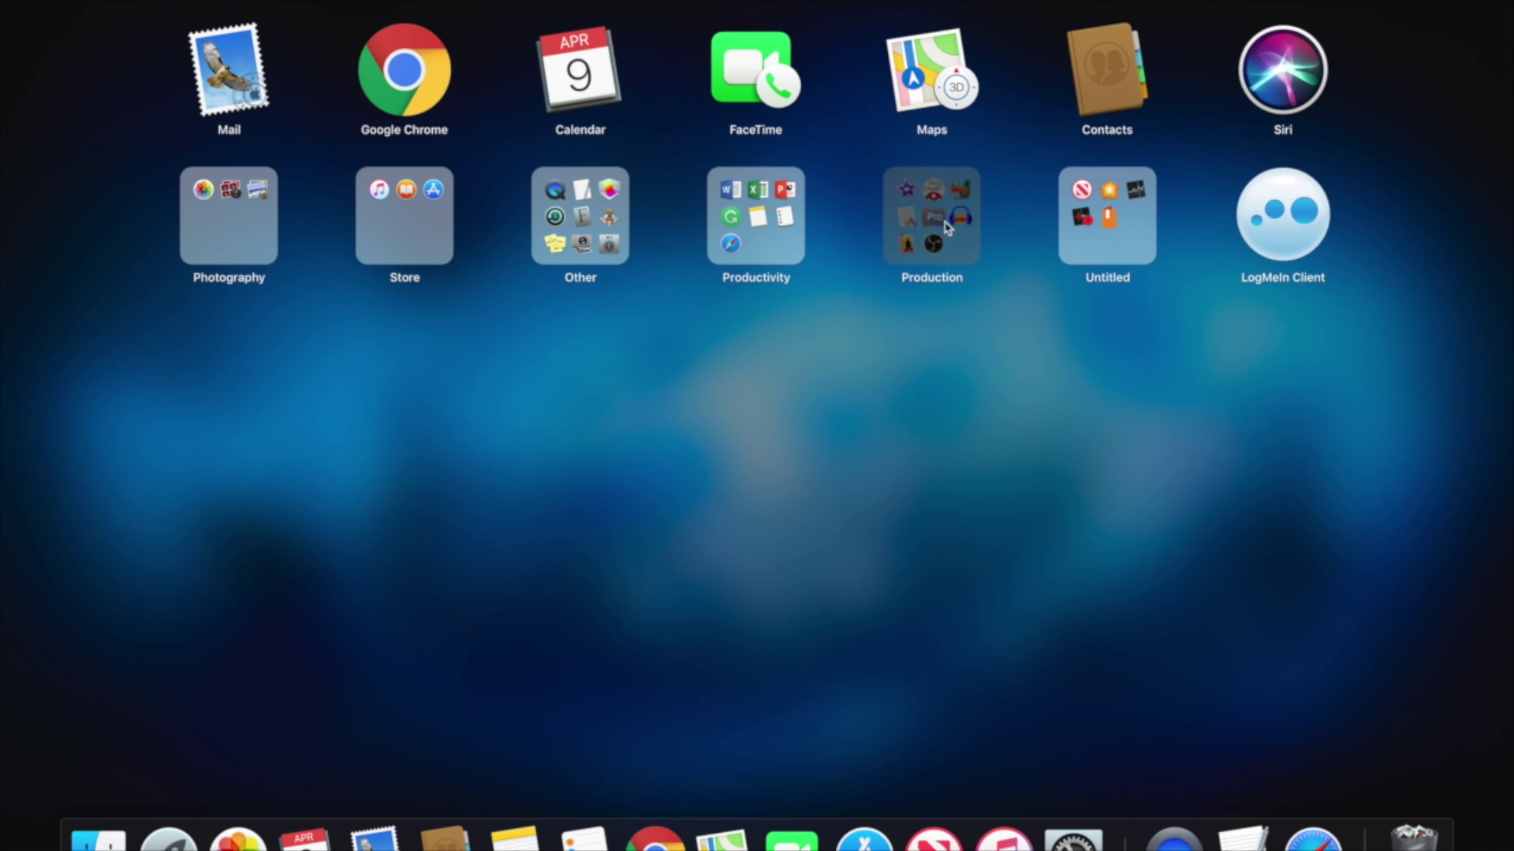
left_click(908, 331)
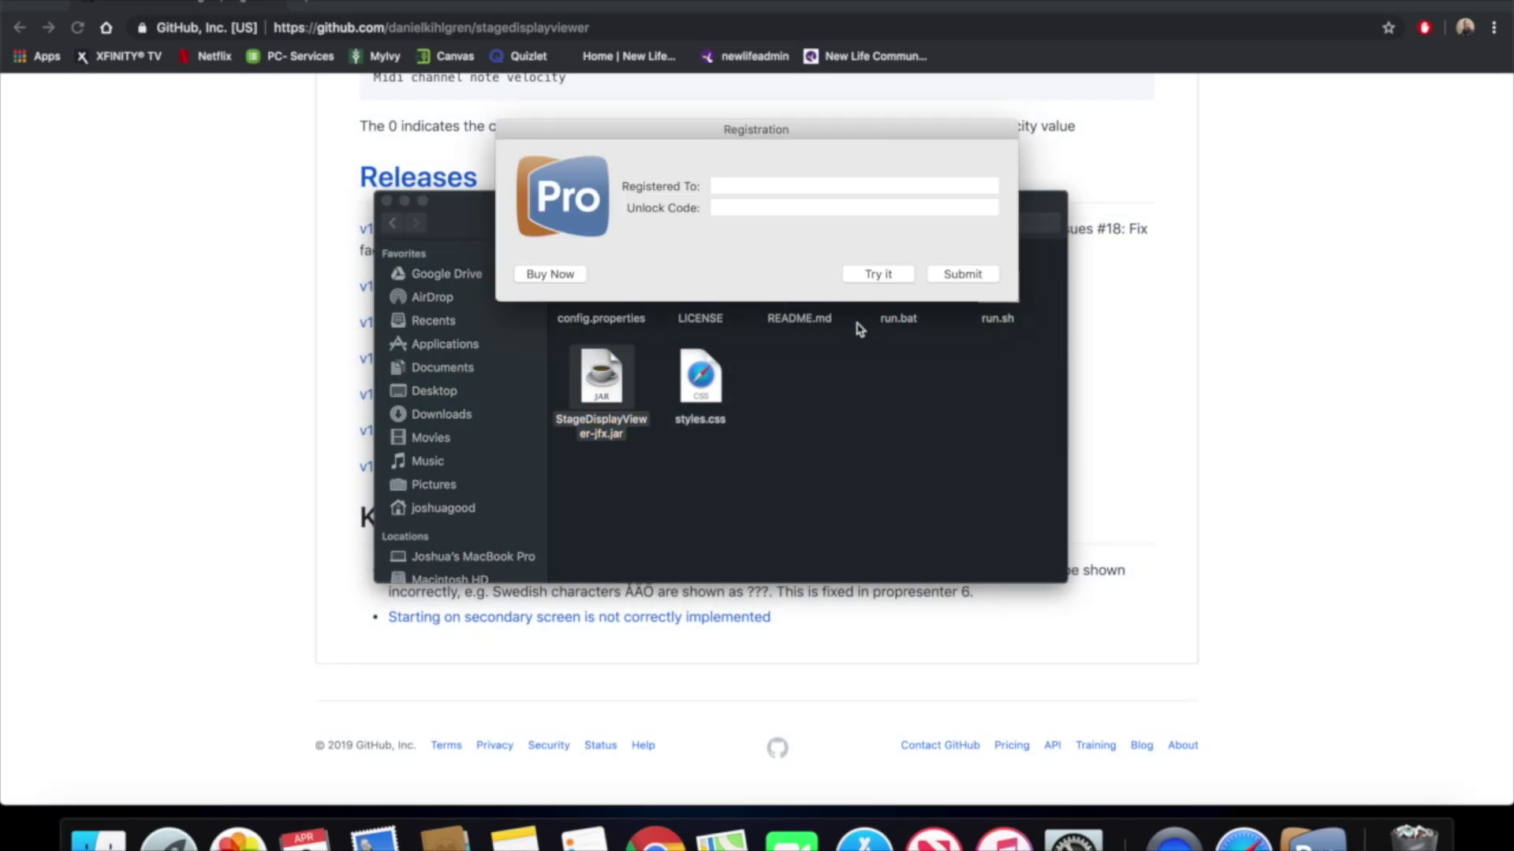
left_click(878, 276)
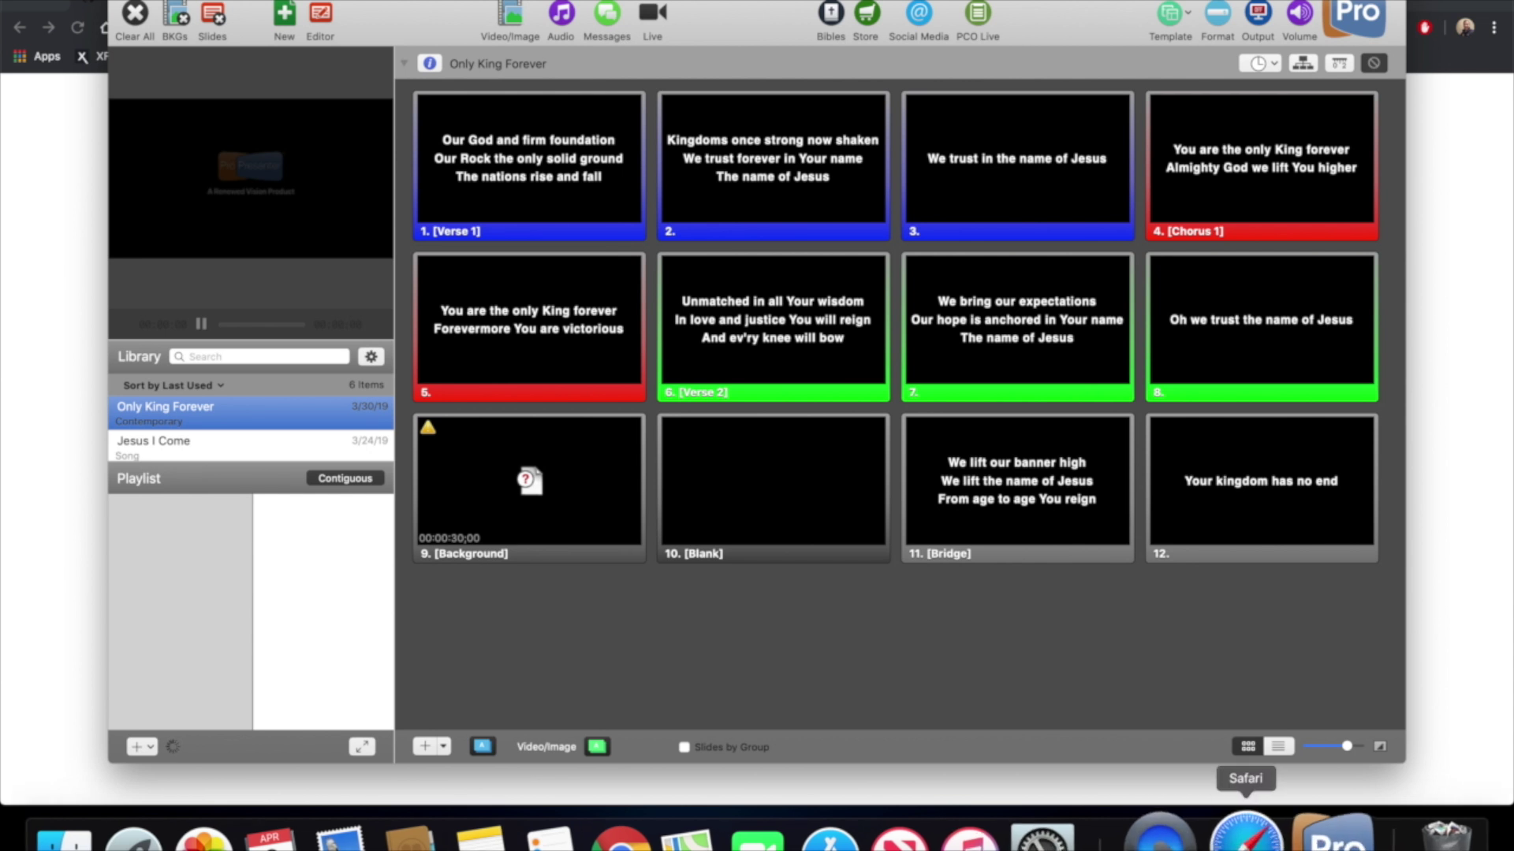
Run StageDisplayViewer-jfx.jar and move its green viewer window down so that ProPresenter is accessible above it.
left_click(91, 837)
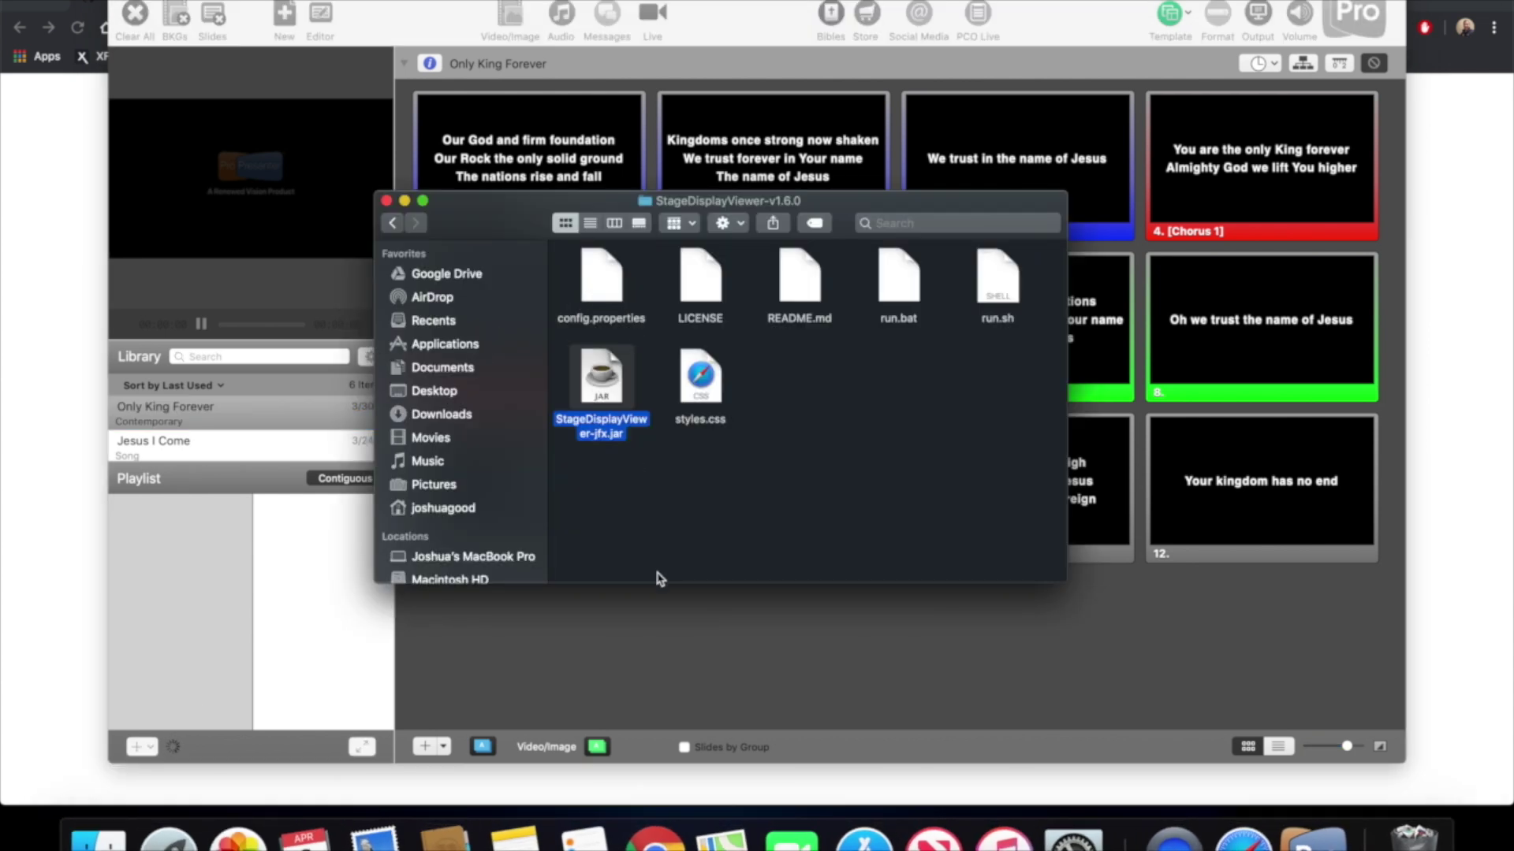
left_click(404, 202)
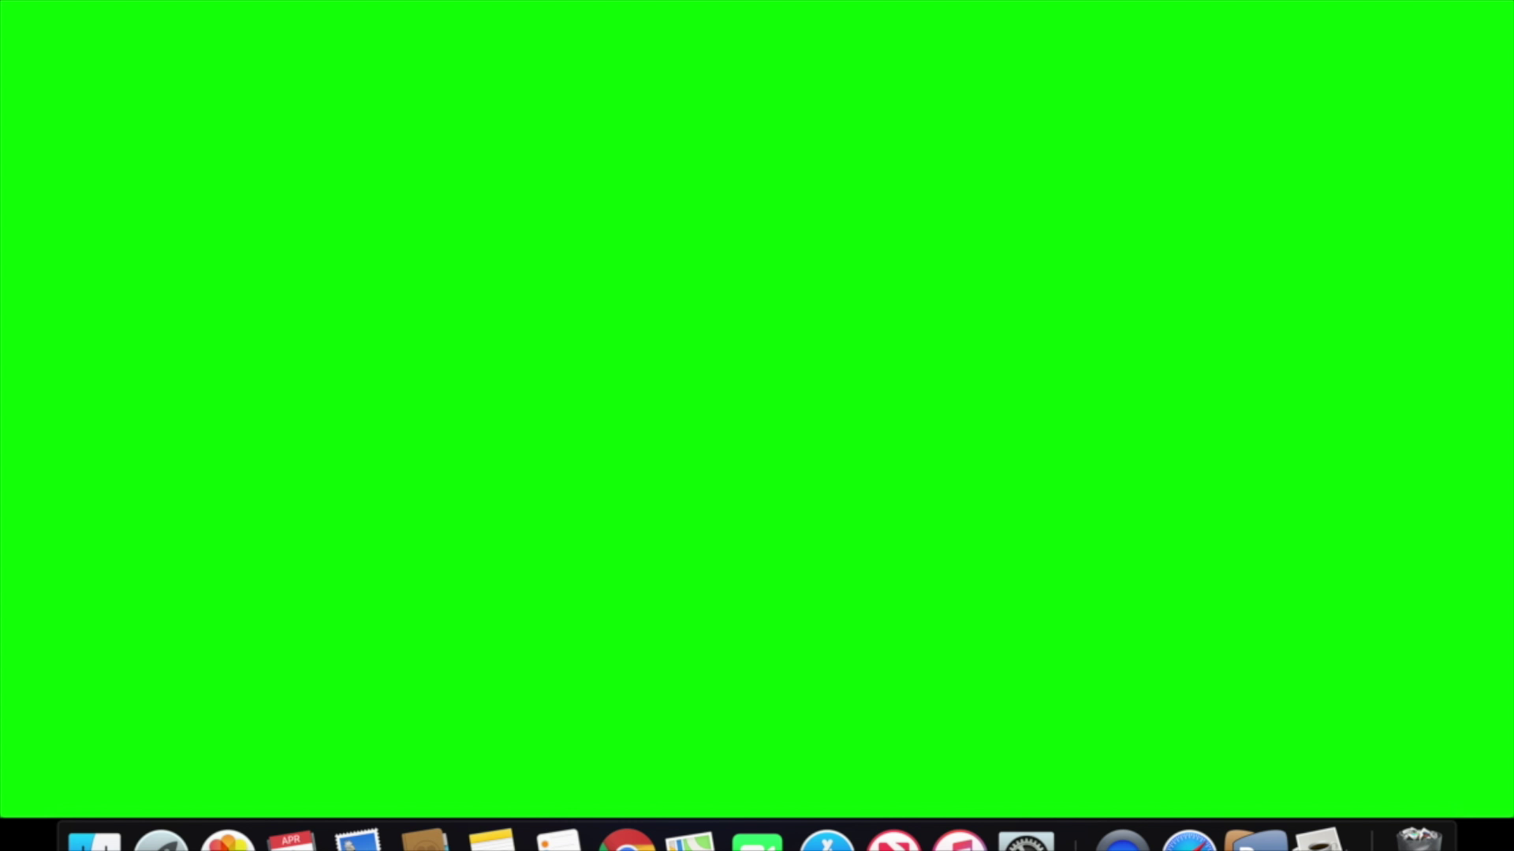
left_click_drag(100, 4, 93, 600)
Shorten the ProPresenter window to uncover the green viewer, and send slides 1, 5 and 6 of Only King Forever to the output.
left_click(455, 177)
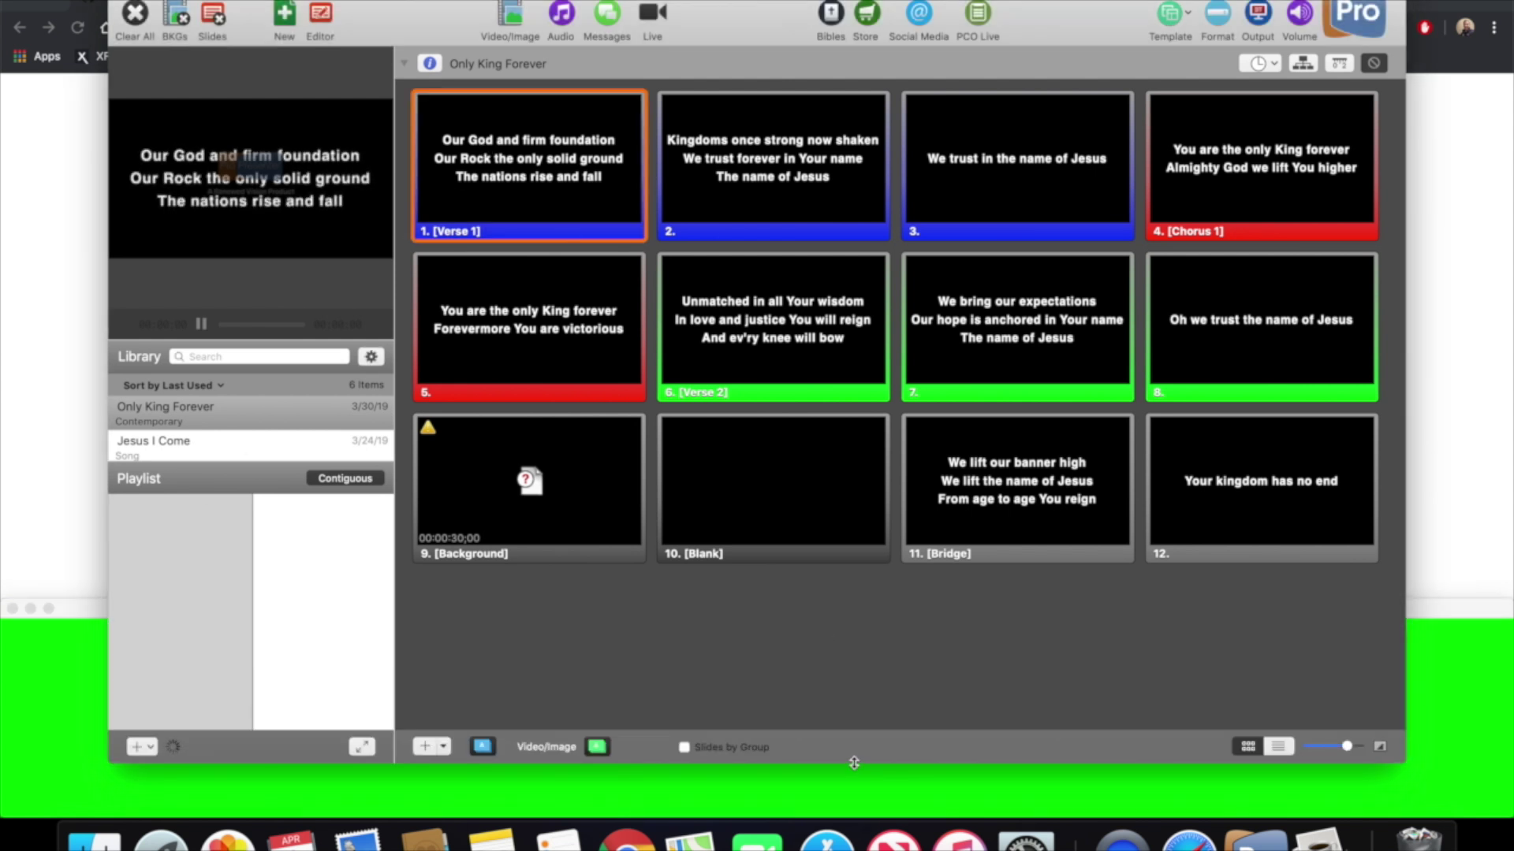
left_click_drag(854, 762, 877, 585)
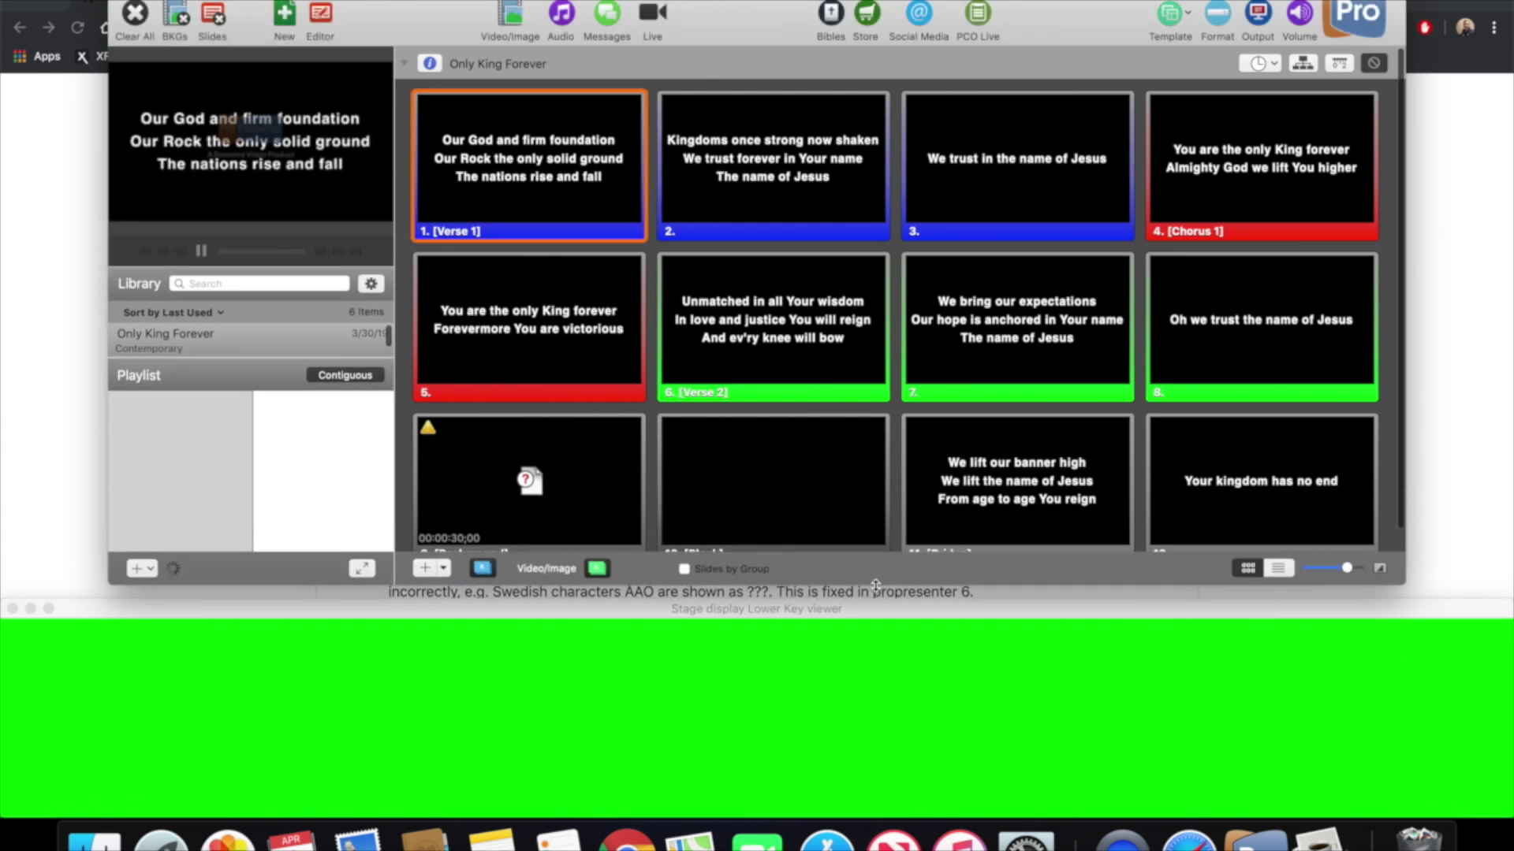
left_click(571, 373)
left_click(763, 345)
Open the Offering presentation from the library and test the viewer by sending slide 3, Our Vision, to the output.
scroll(763, 341, "down", 2)
scroll(683, 321, "up", 2)
scroll(265, 339, "down", 2)
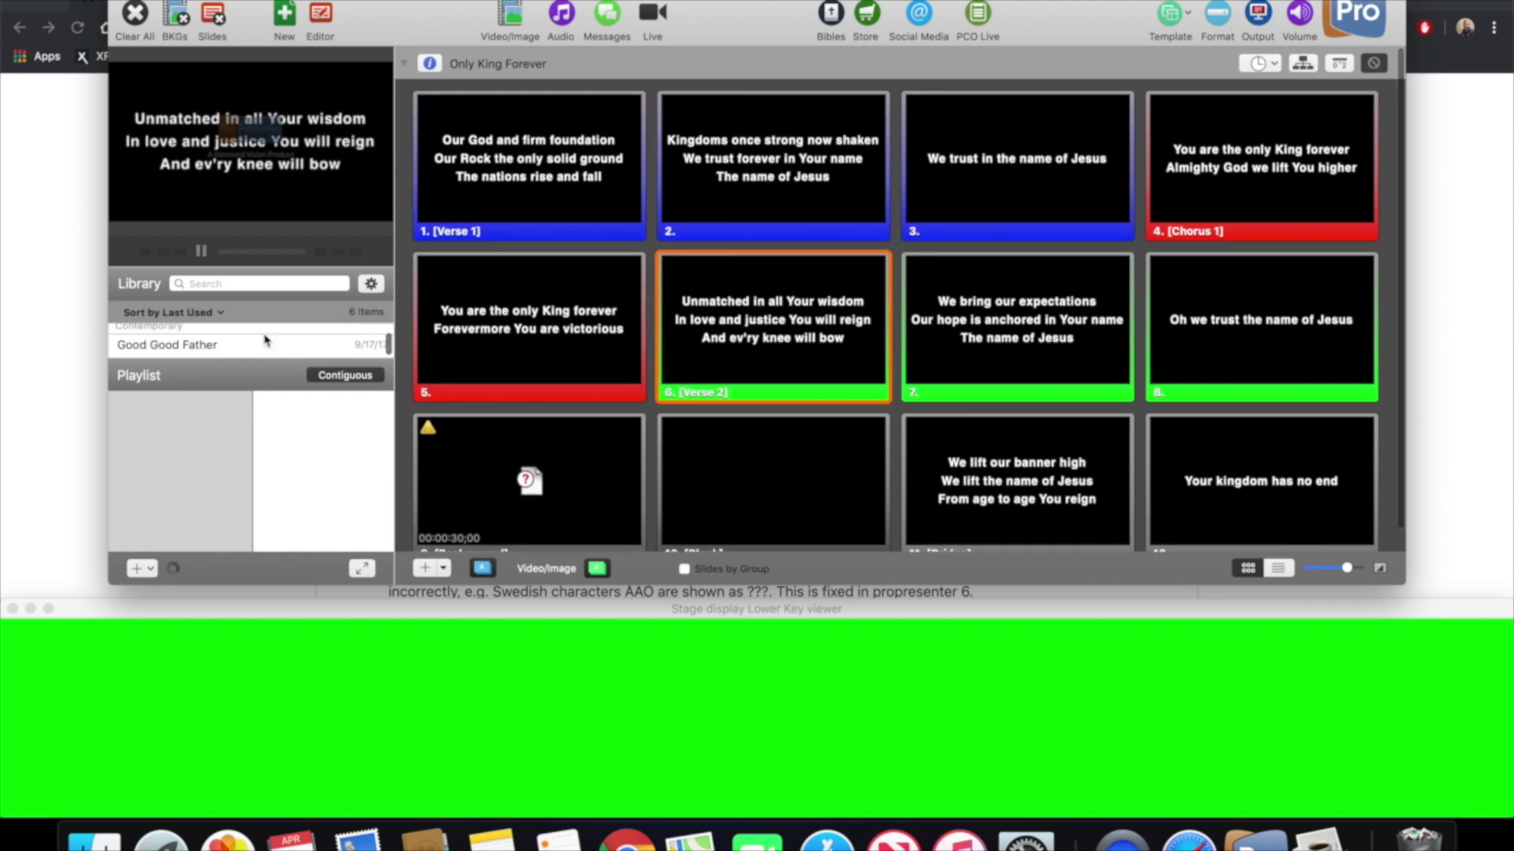
scroll(265, 339, "up", 2)
scroll(265, 339, "down", 2)
left_click(265, 337)
left_click(507, 731)
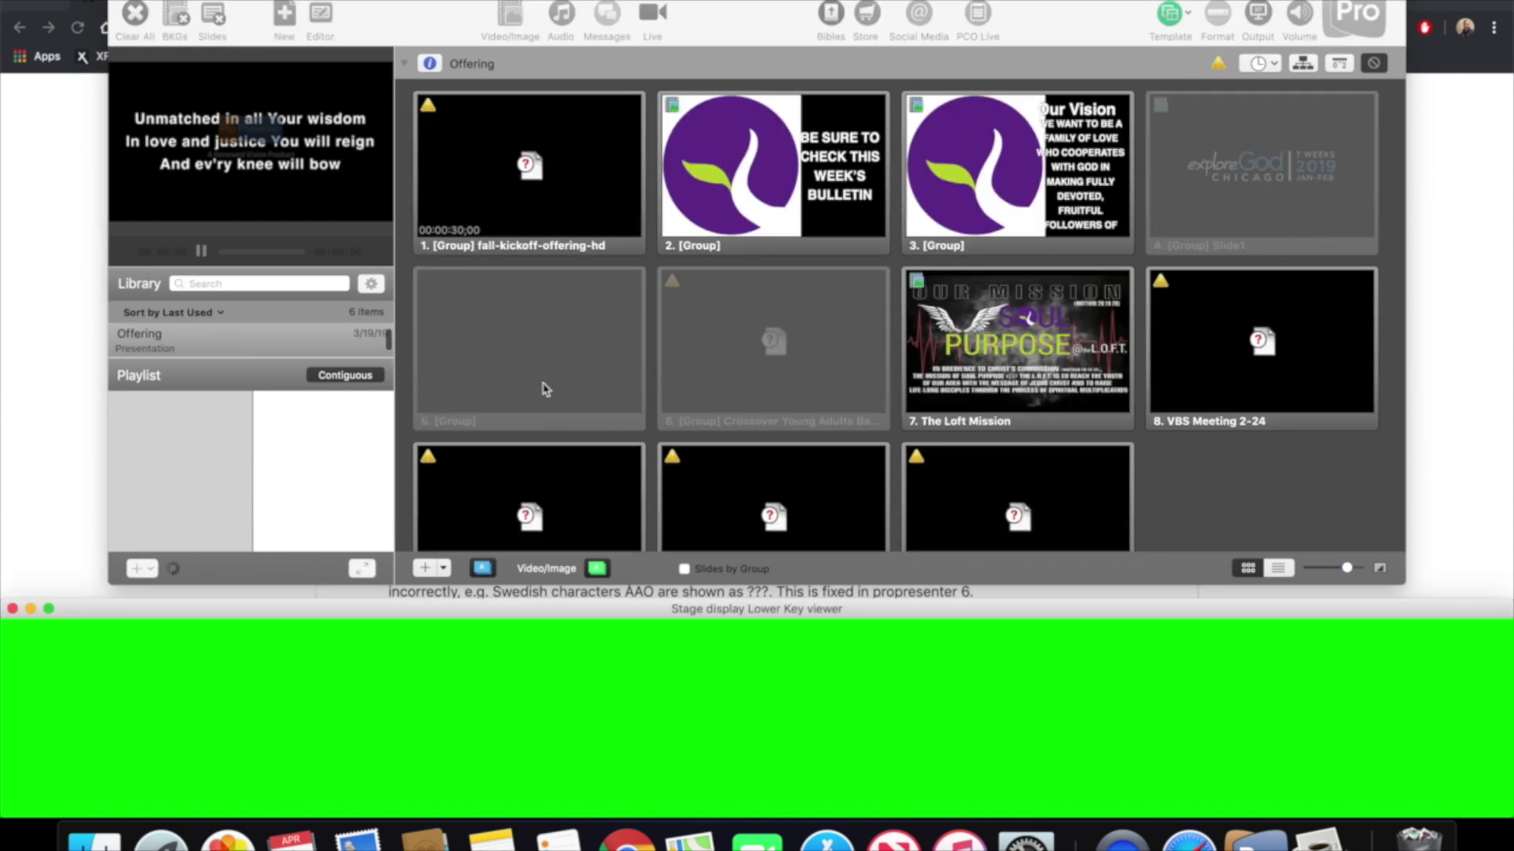
left_click(995, 201)
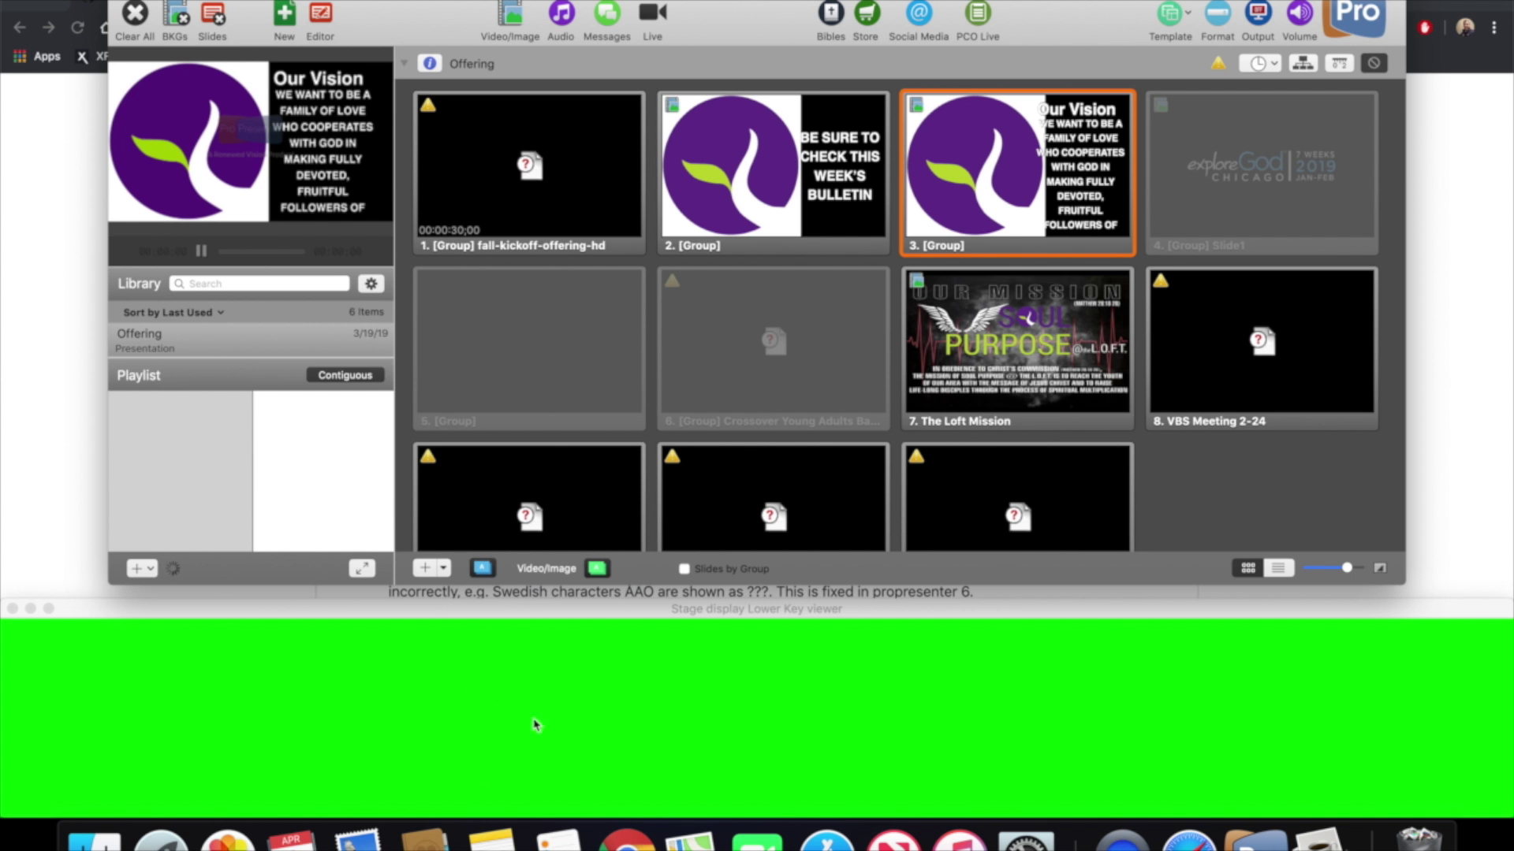
left_click(535, 724)
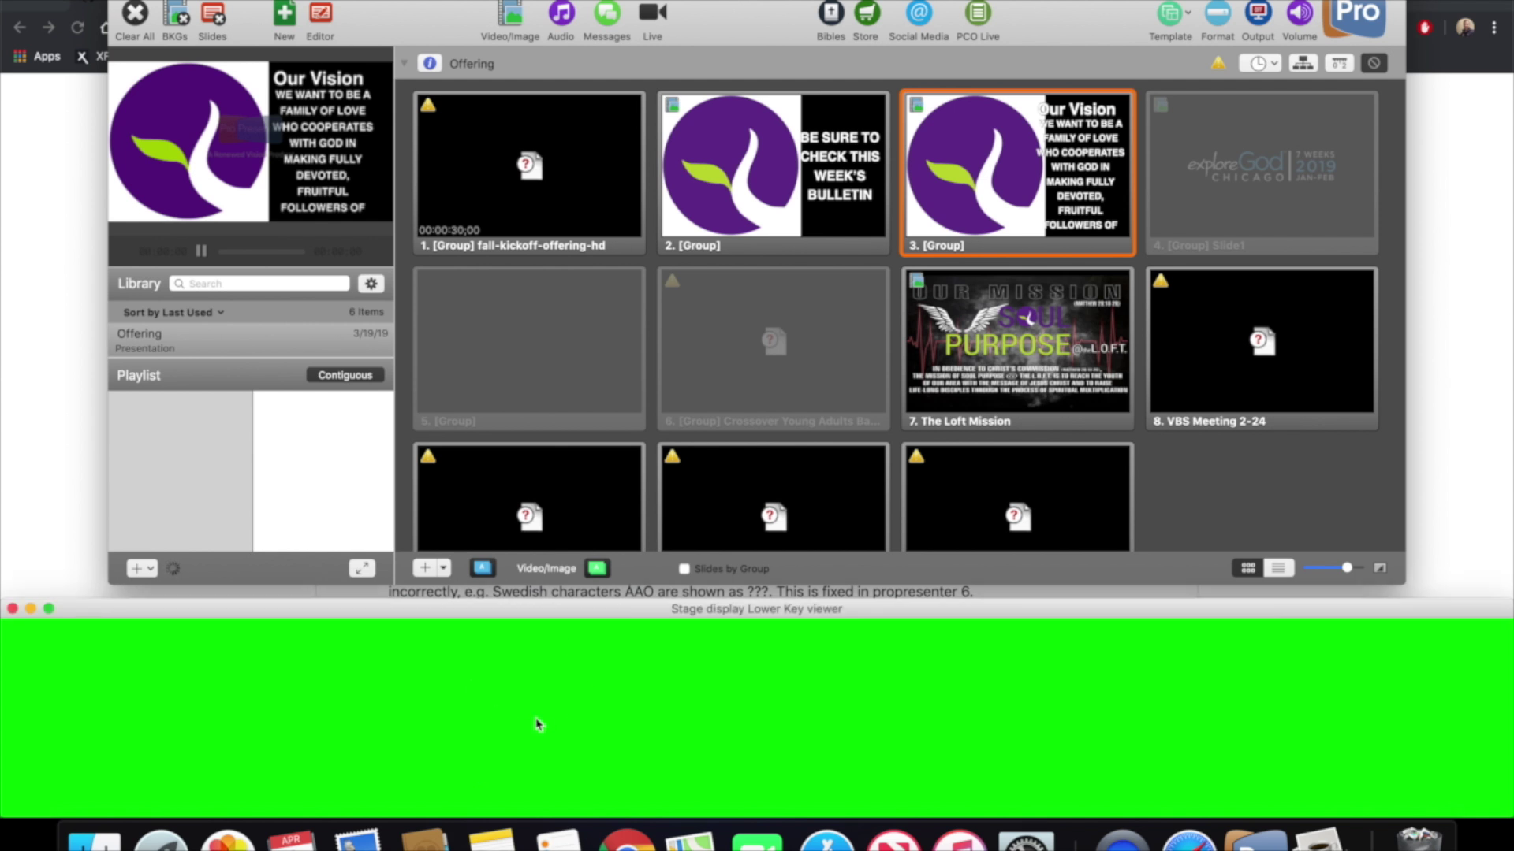
Check the Stage Display App's enabled state, password and port in ProPresenter's network preferences.
left_click(178, 67)
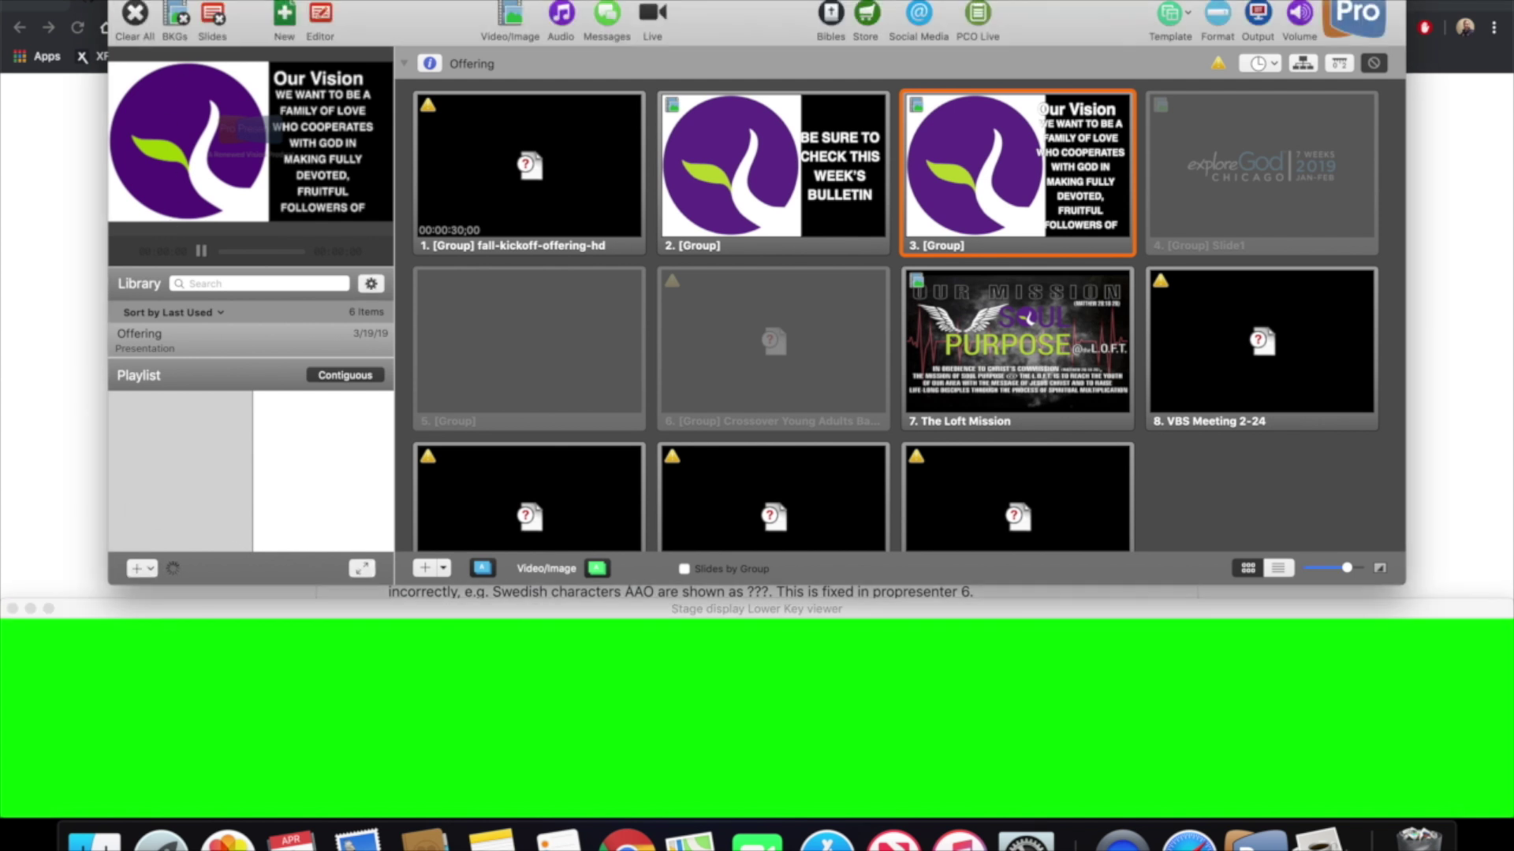
left_click(154, 3)
left_click(152, 12)
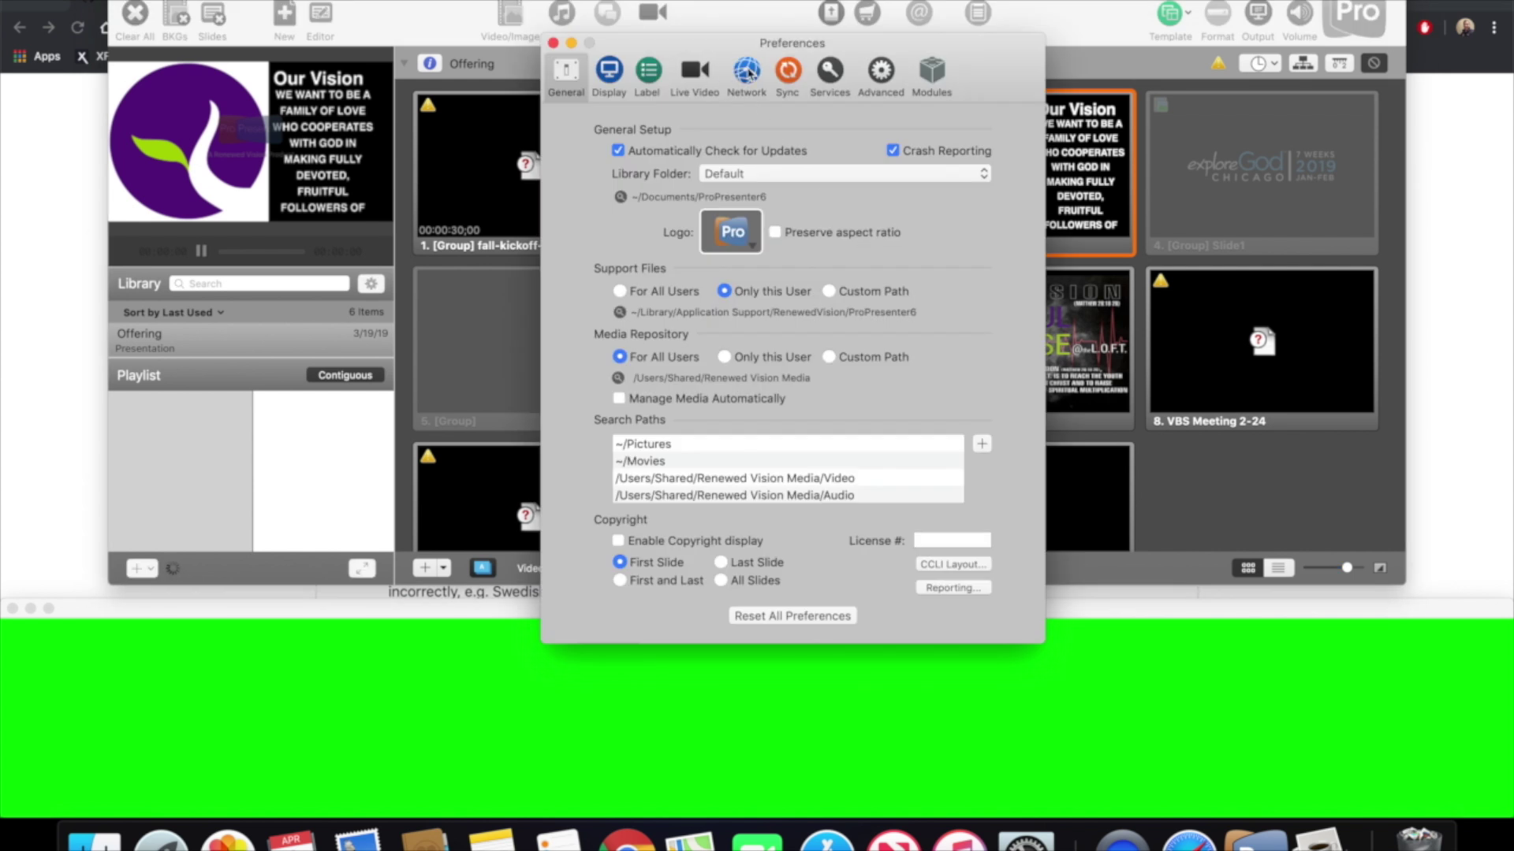
left_click(748, 74)
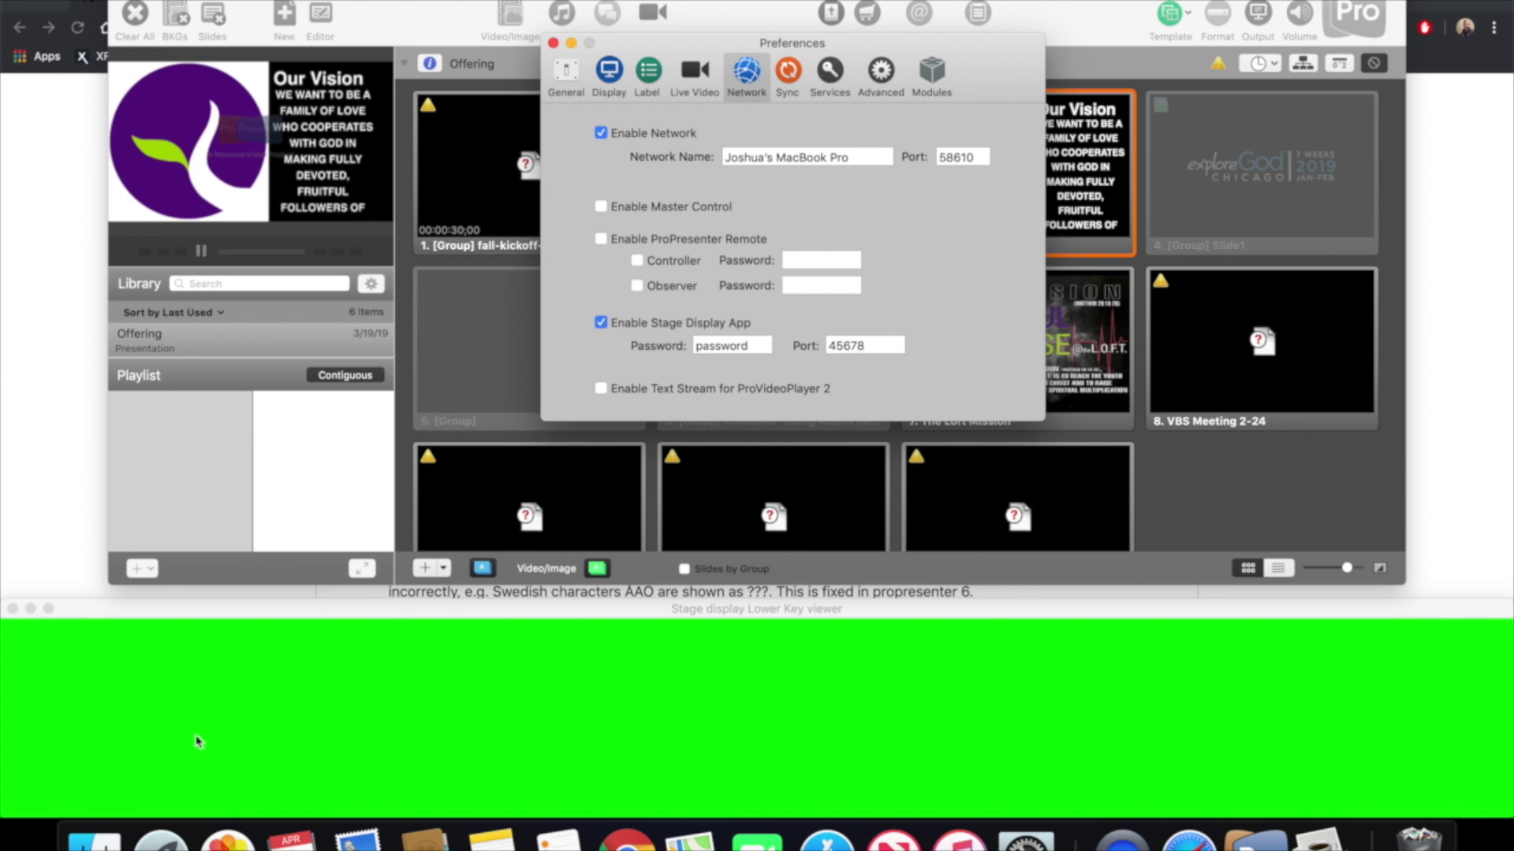
Reopen config.properties from Finder and bring up the Mac's Wi-Fi IP address in the Network system preferences.
left_click(94, 840)
double_click(603, 278)
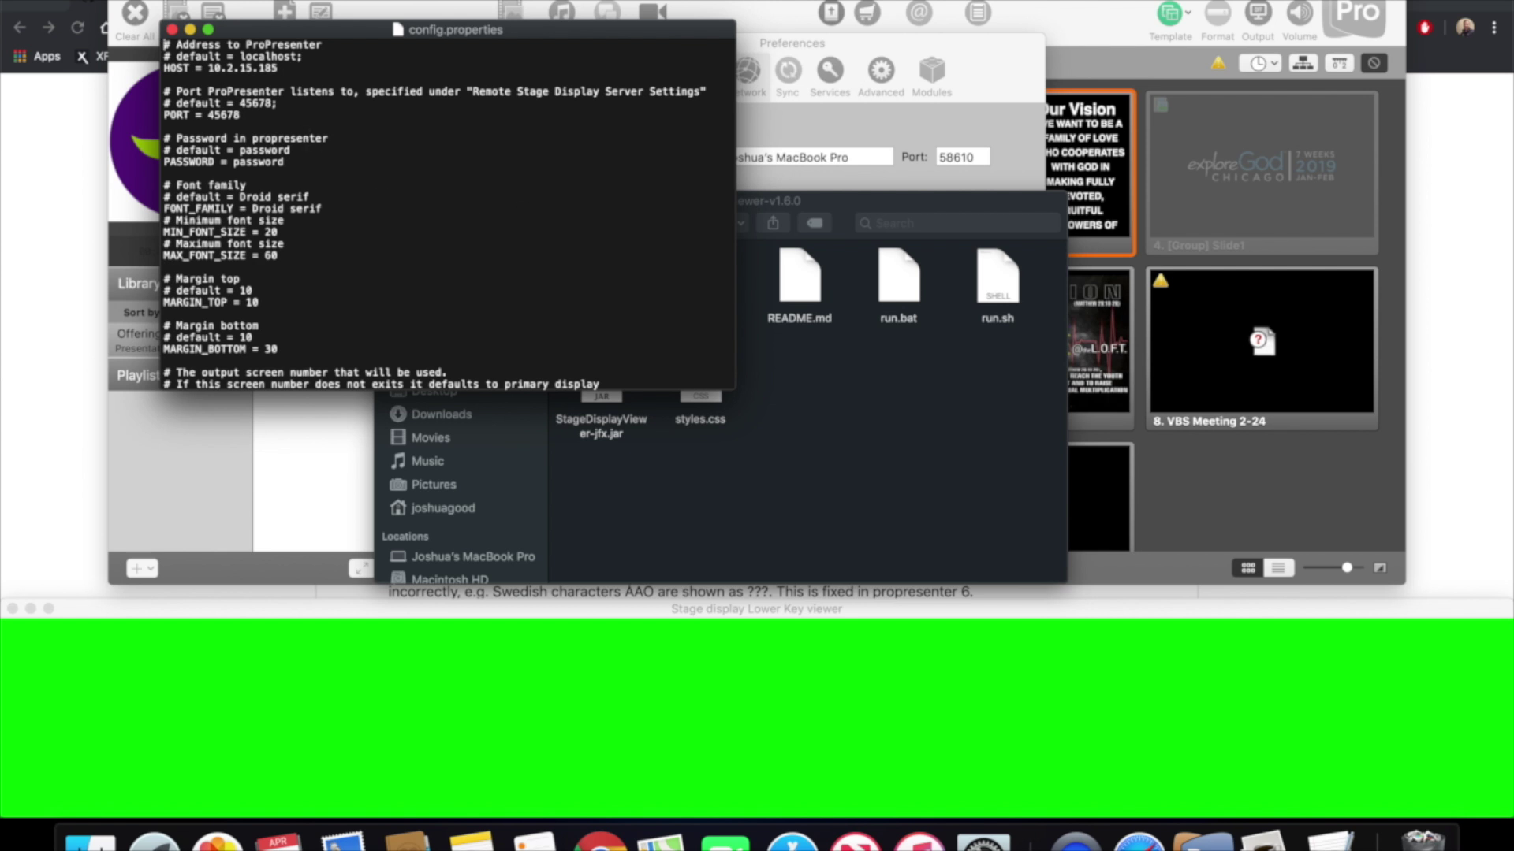
left_click(17, 4)
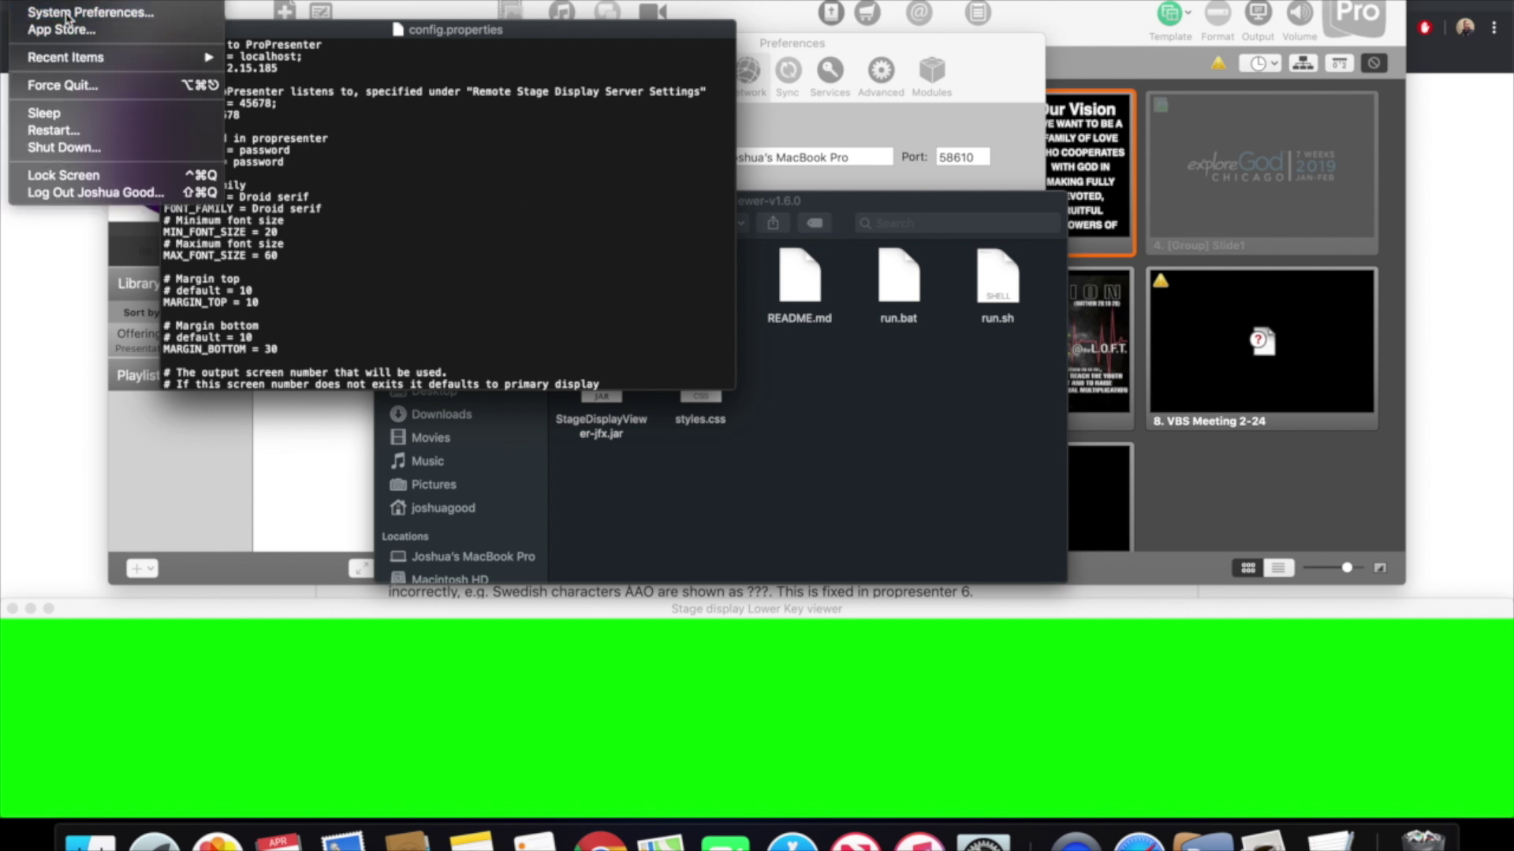
left_click(63, 16)
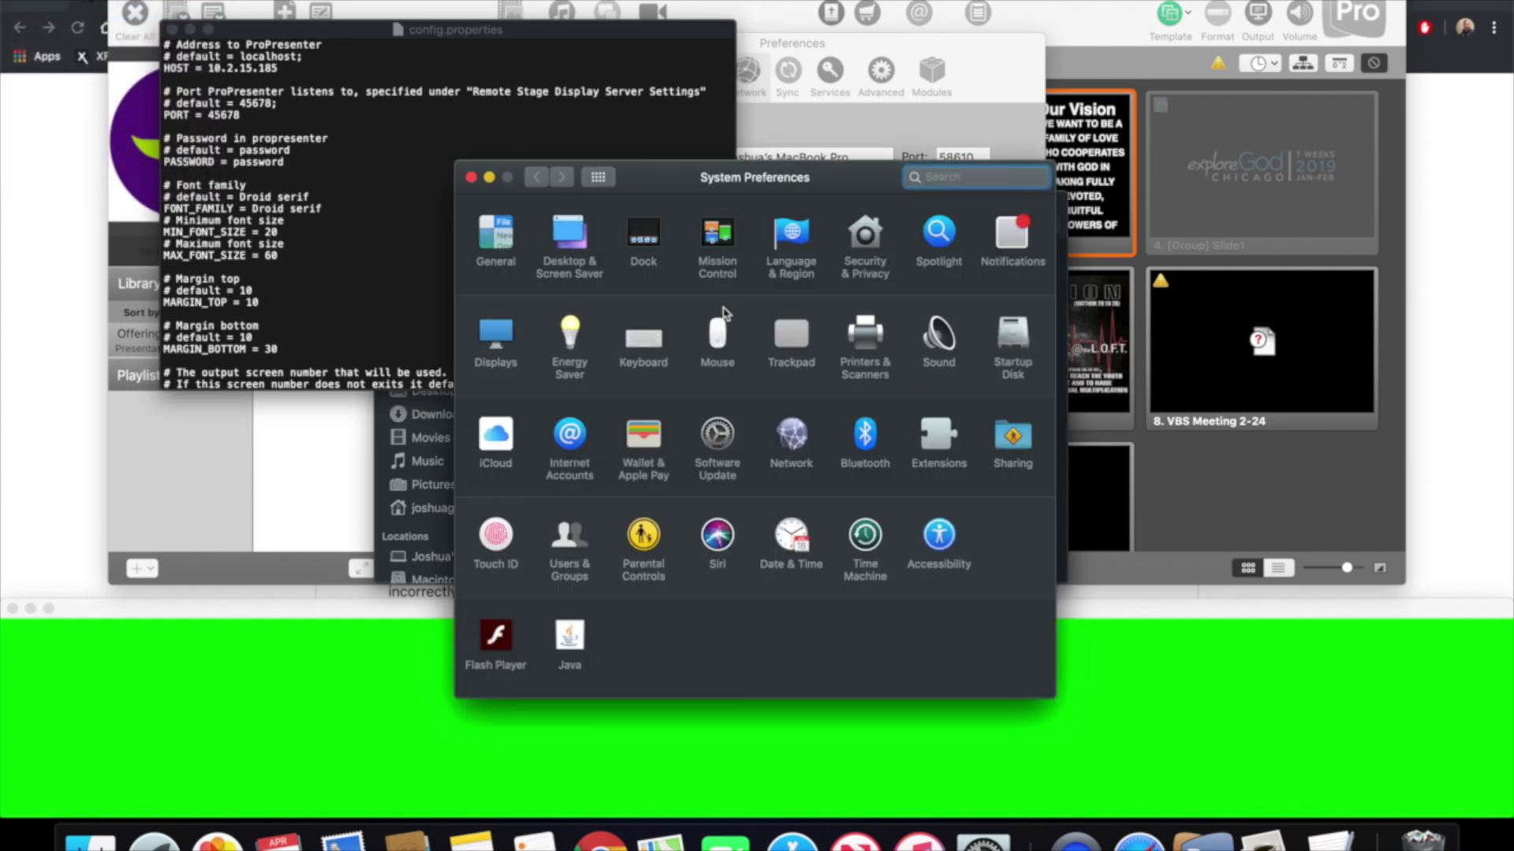
left_click(801, 448)
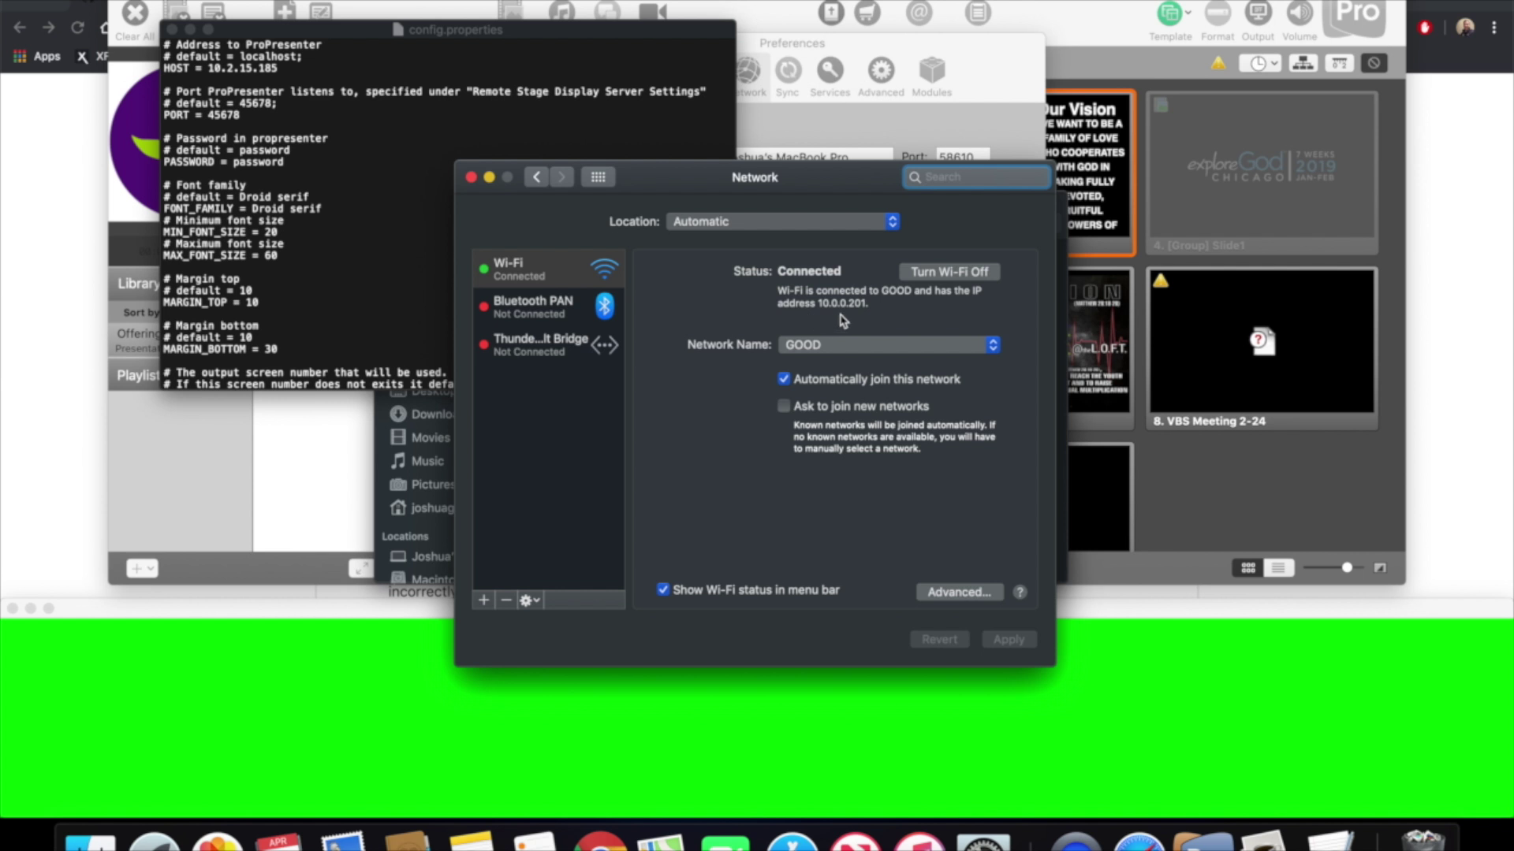
Set HOST in config.properties to the Mac's IP address, 10.0.0.201, then save and close the file.
left_click(288, 49)
left_click_drag(280, 68, 234, 68)
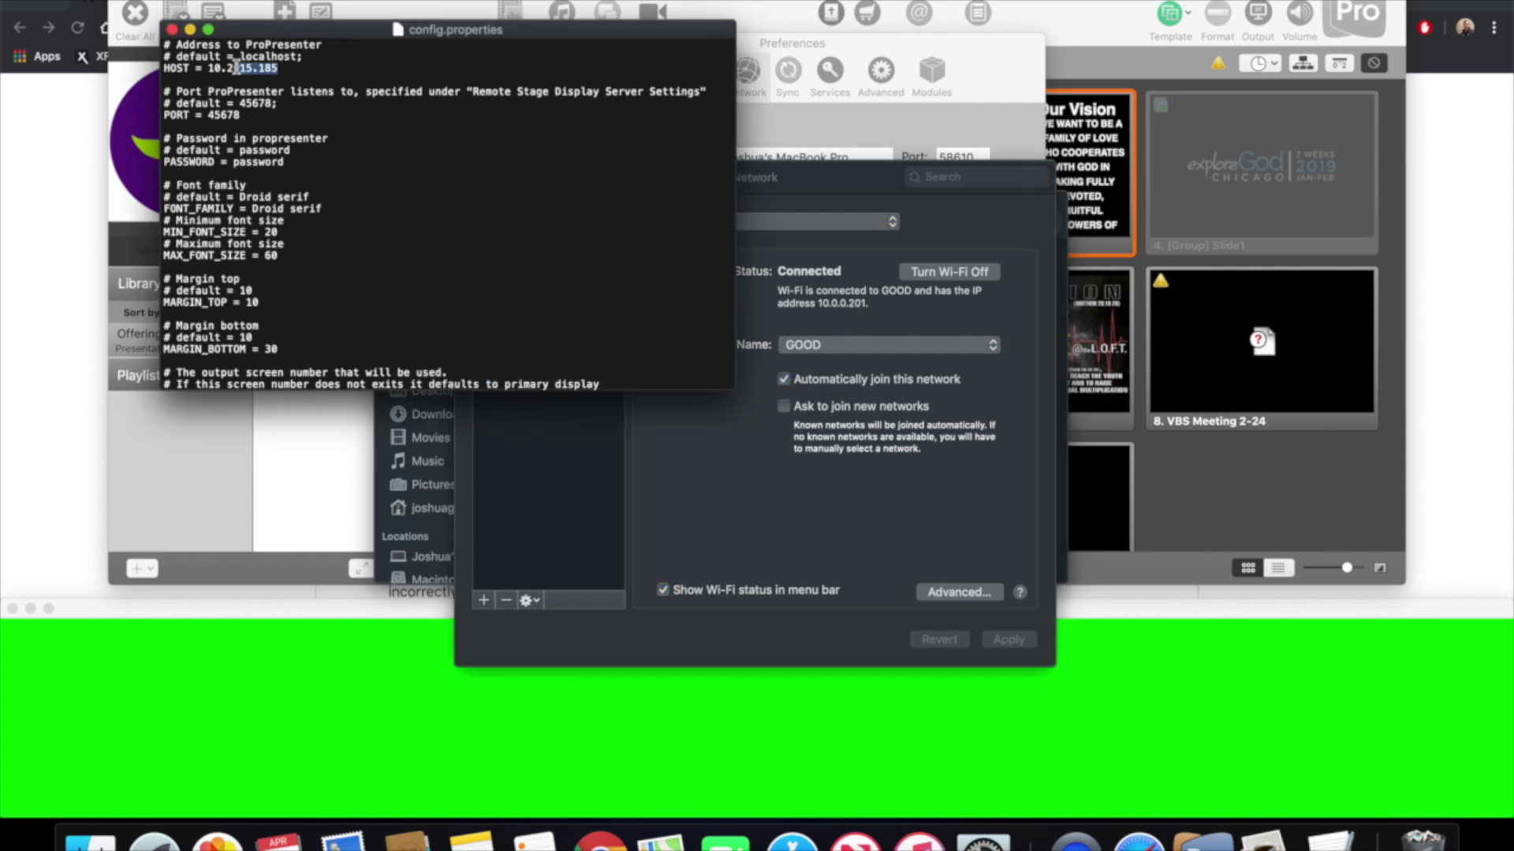
key("BackSpace")
key("BackSpace")
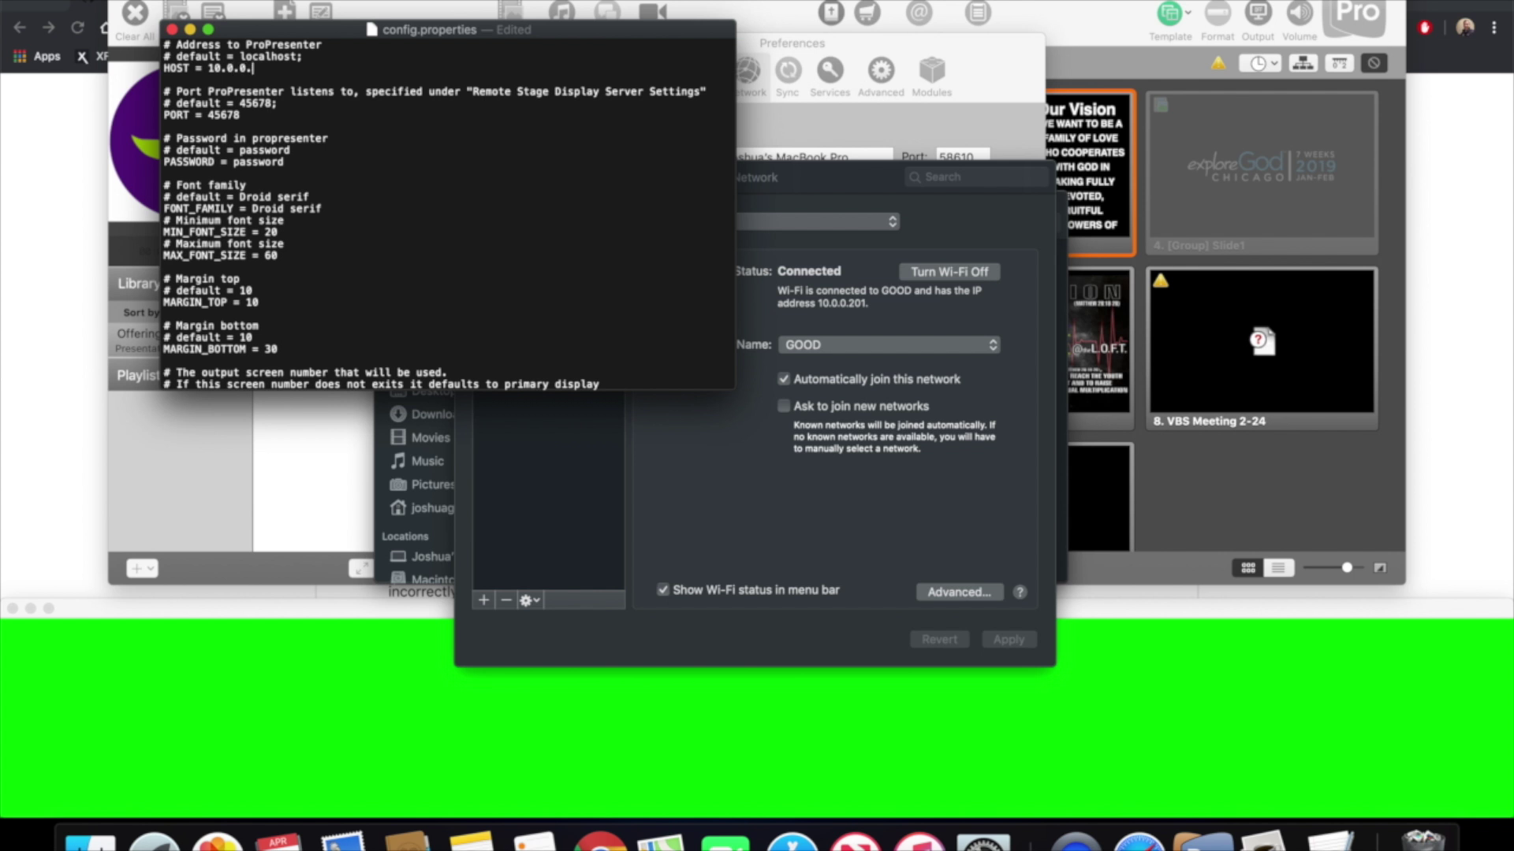
key("super+s")
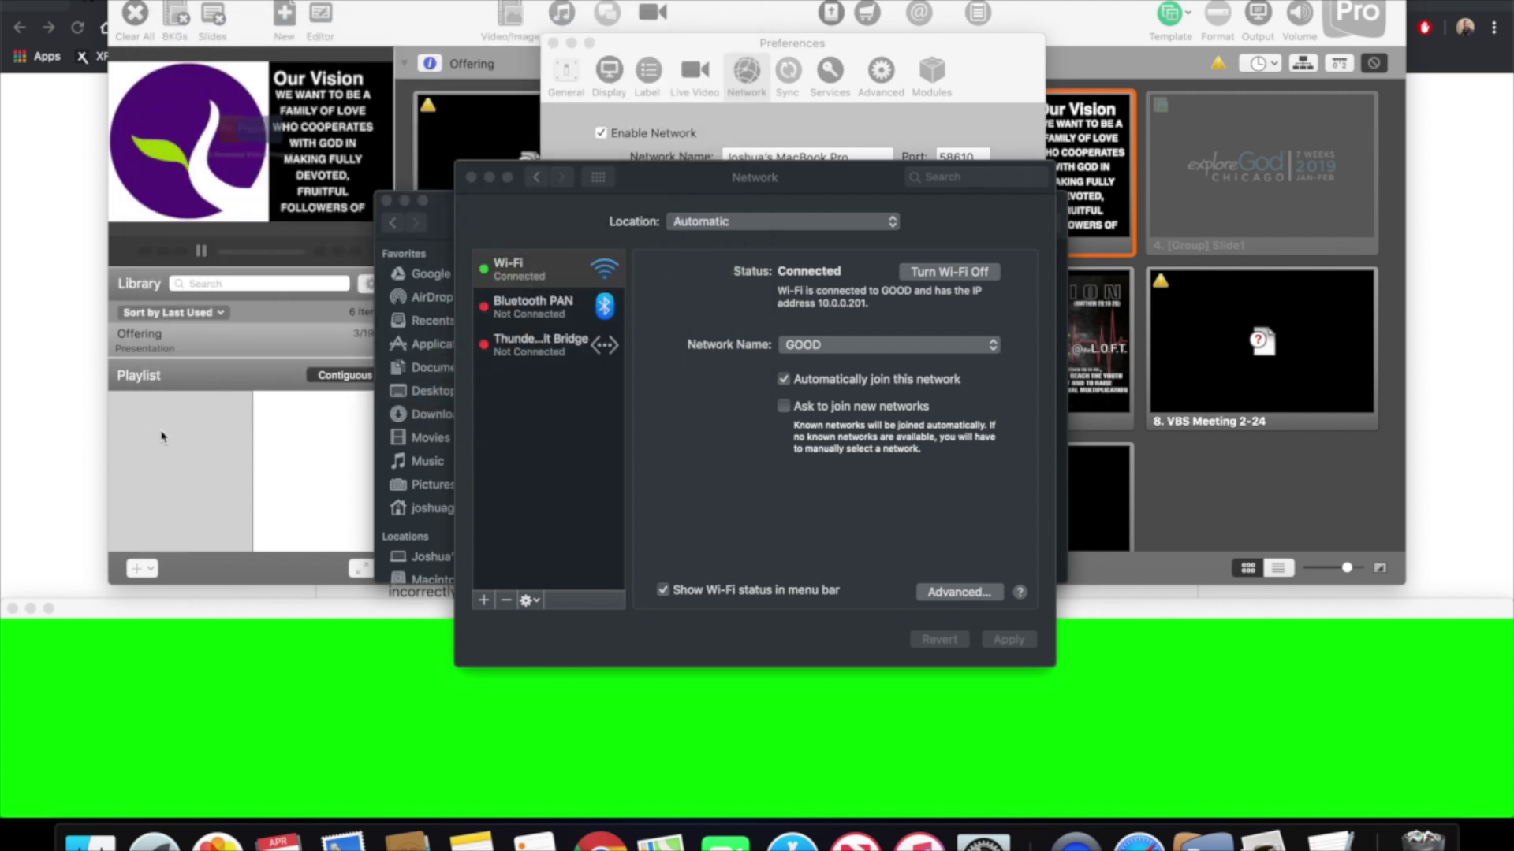
Close the Mac's Network preferences and the running Stage display Lower Key viewer window.
left_click(466, 171)
left_click(152, 693)
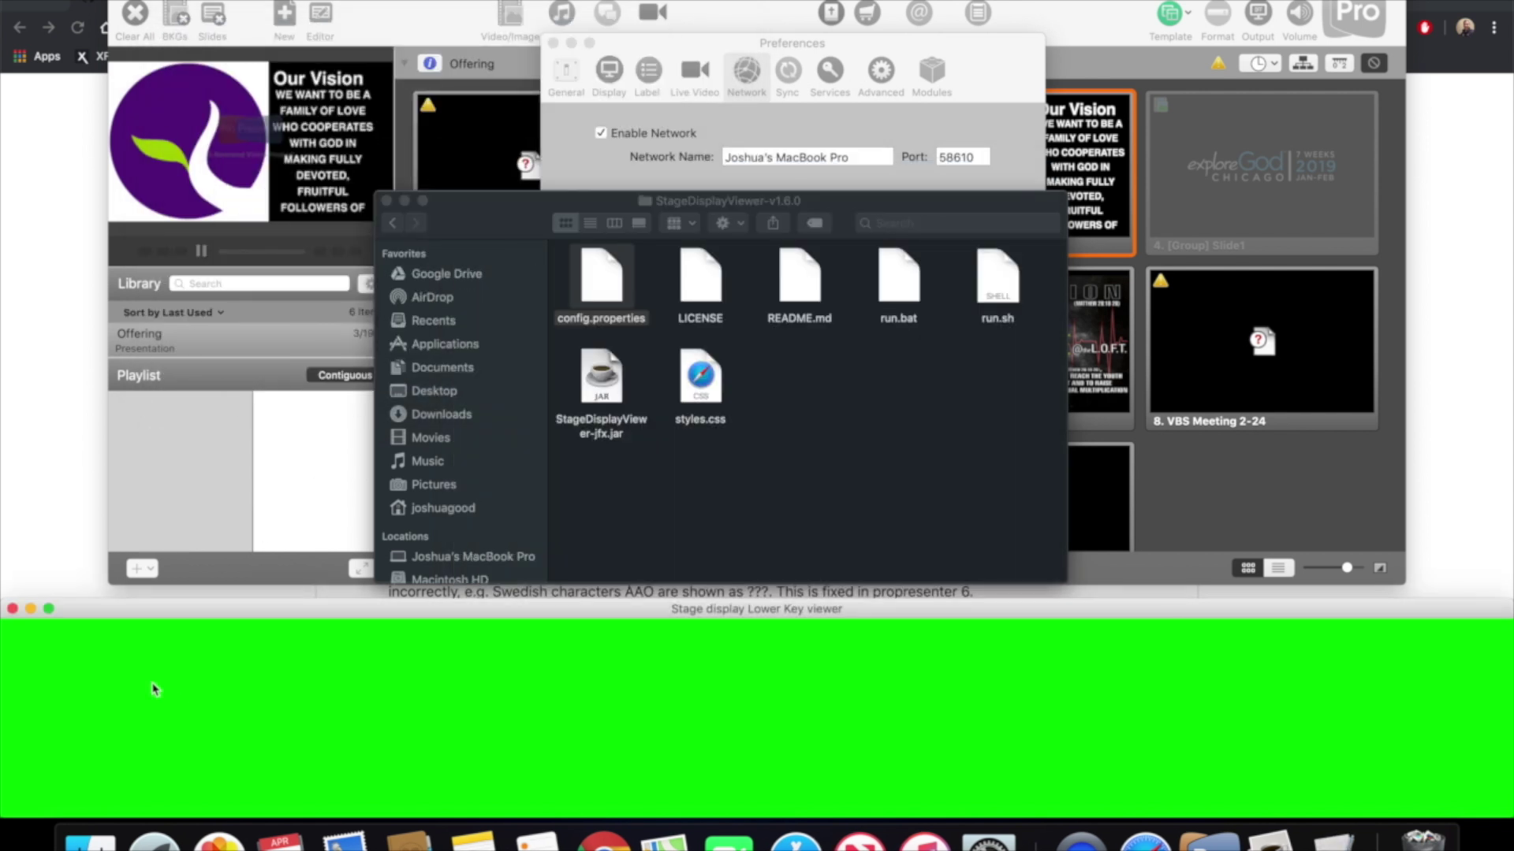
left_click(26, 609)
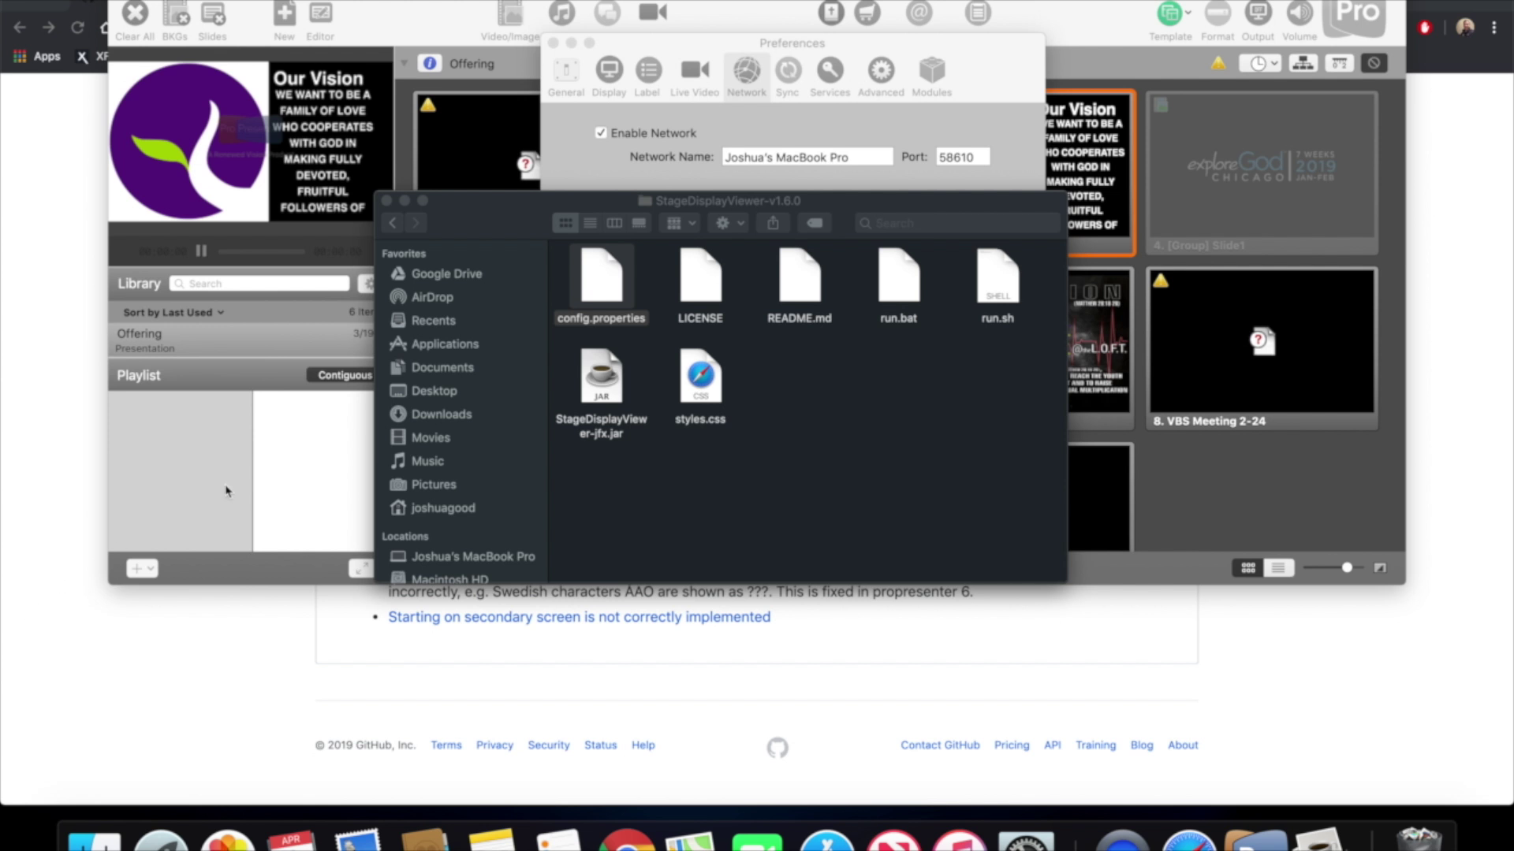
Relaunch StageDisplayViewer-jfx.jar, exit its full-screen mode and place the viewer window below the ProPresenter window.
left_click(579, 520)
double_click(584, 413)
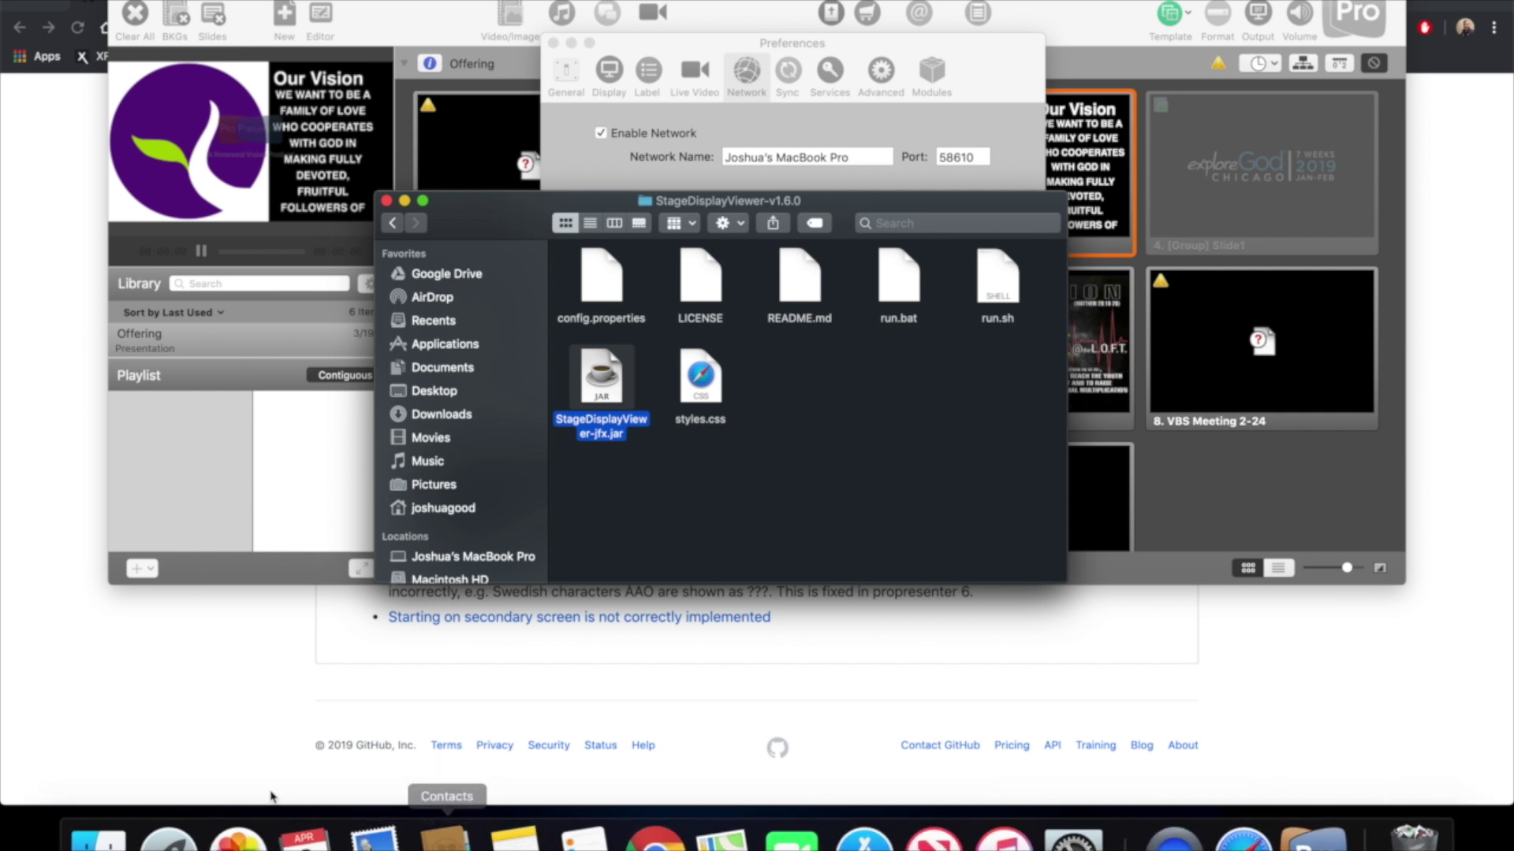
right_click(596, 378)
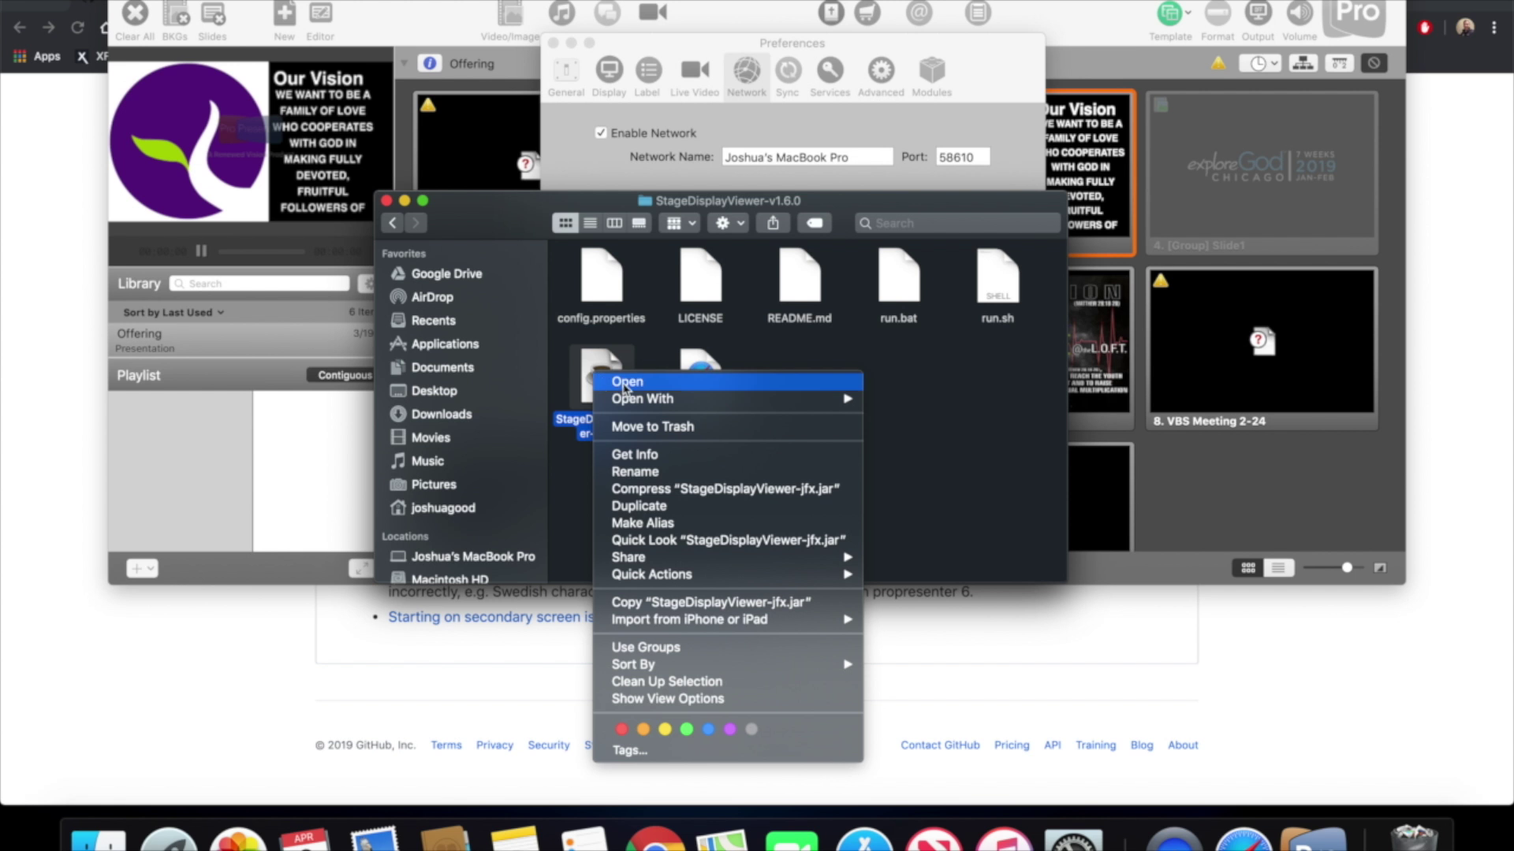
left_click(625, 389)
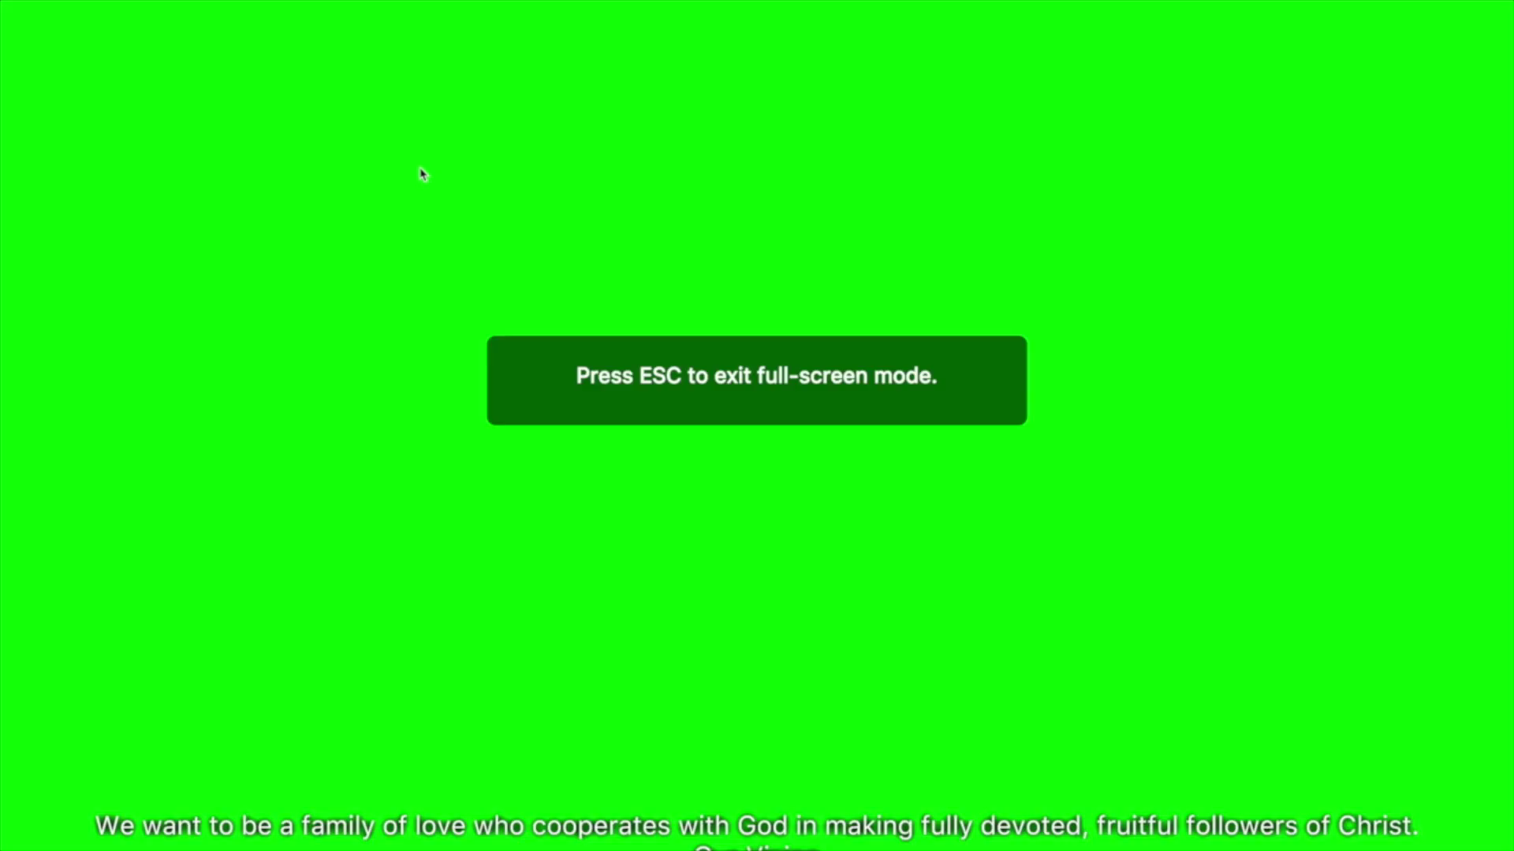
key("Escape")
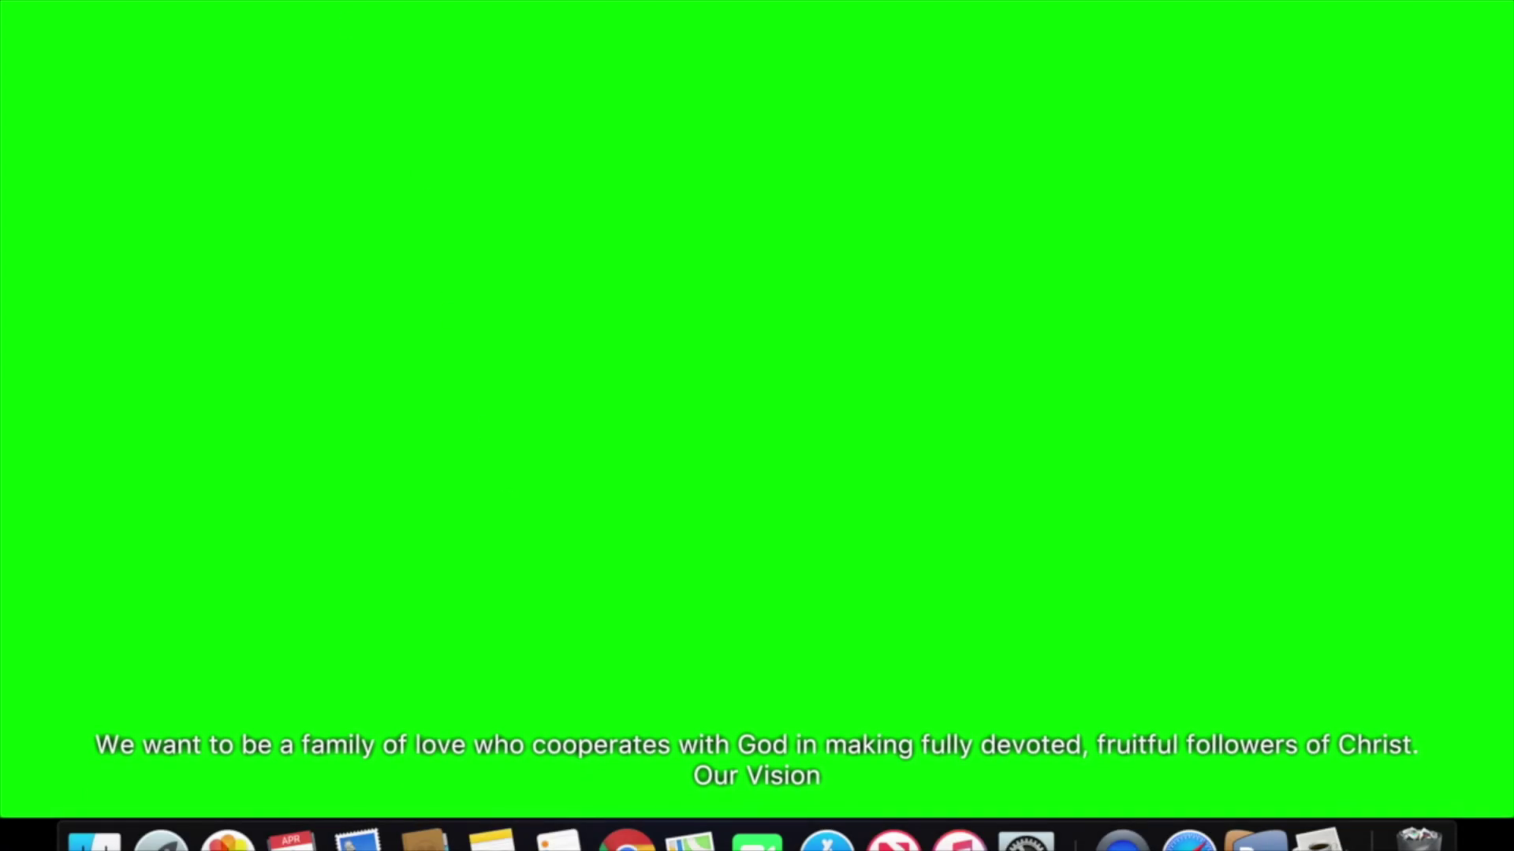
left_click_drag(331, 2, 326, 660)
Close the Finder and ProPresenter preferences windows and send slide 2 of the Offering presentation to the output.
left_click(686, 507)
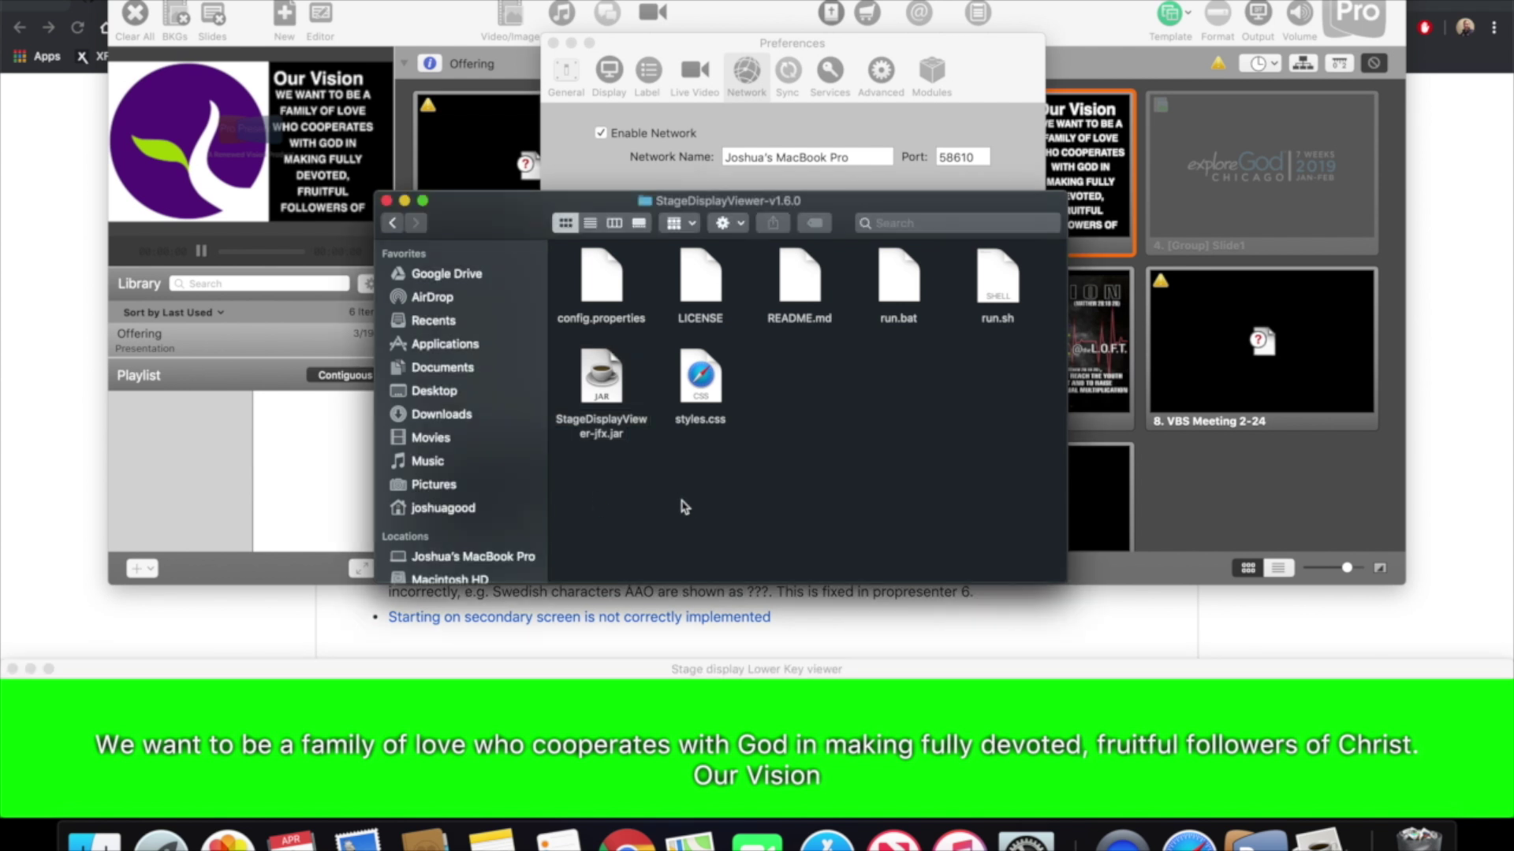
left_click(387, 201)
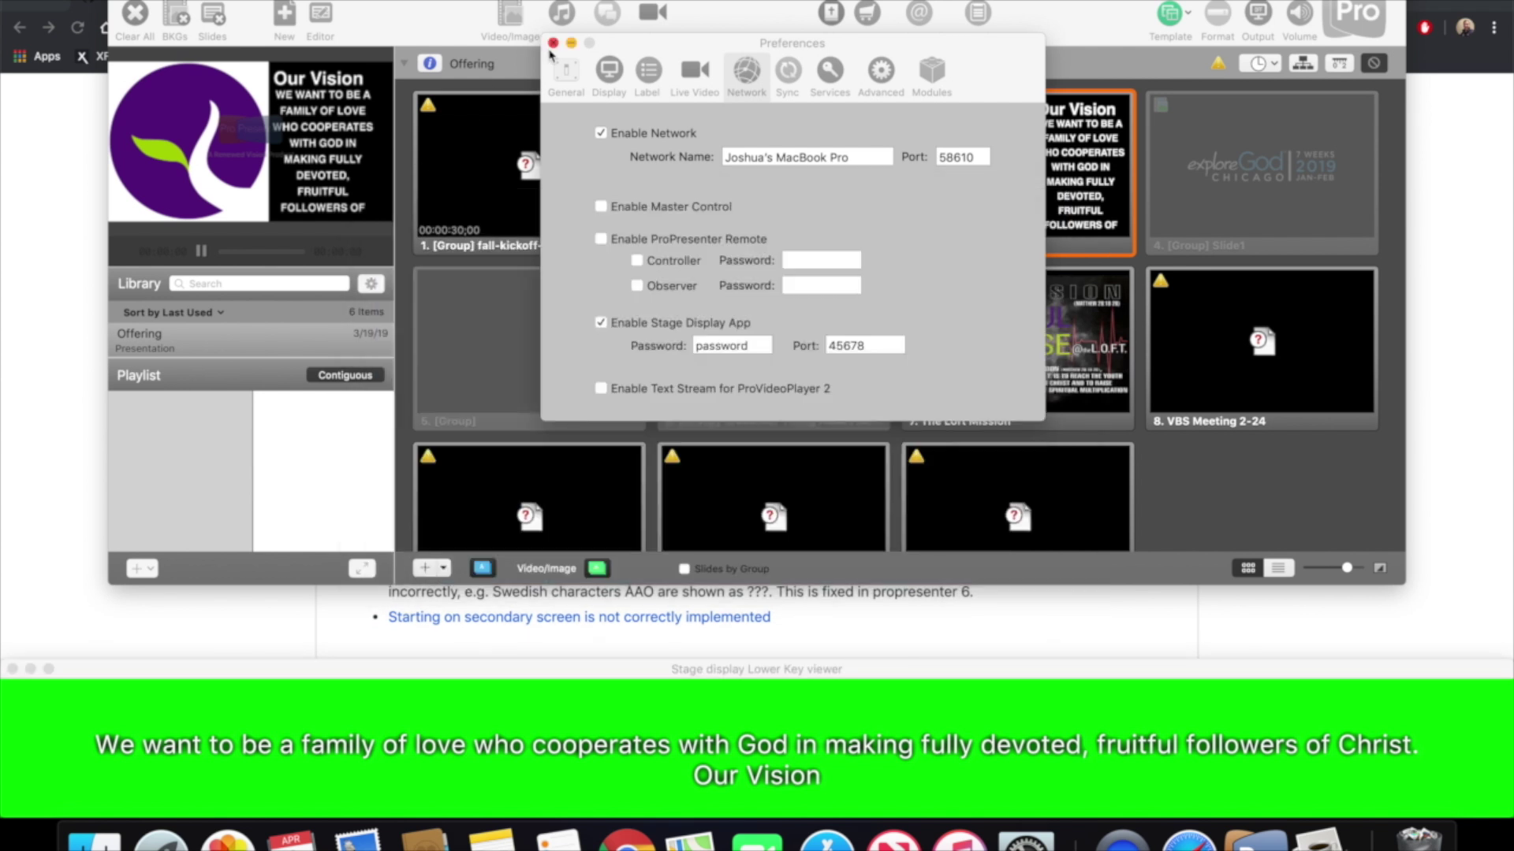
left_click(552, 44)
left_click(755, 220)
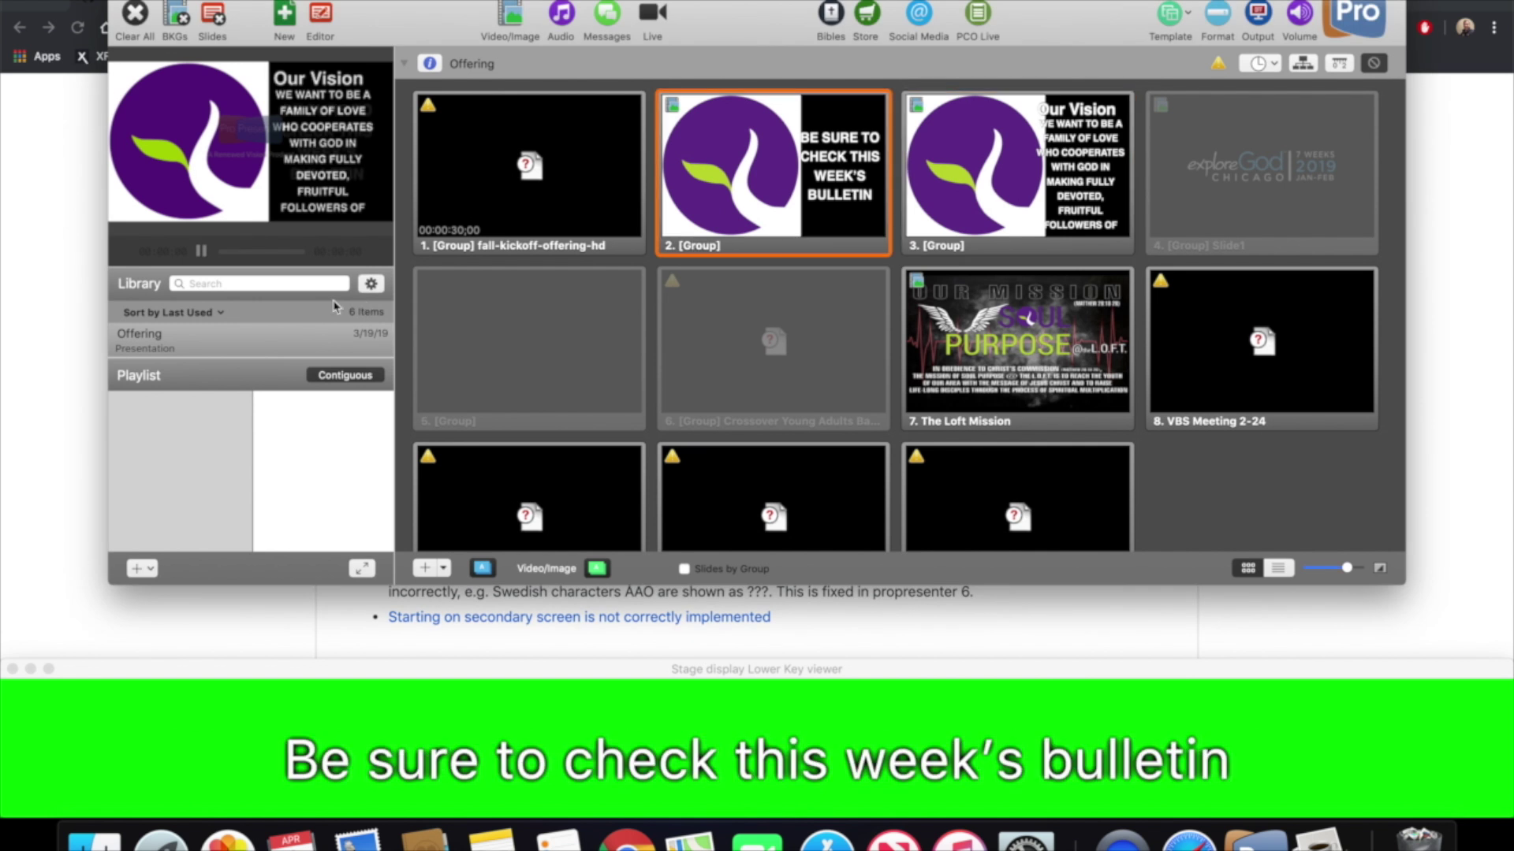
Open the song Your Love Never Fails from the library and send slides 2, 3 and 4 to the output.
scroll(180, 353, "down", 2)
left_click(181, 353)
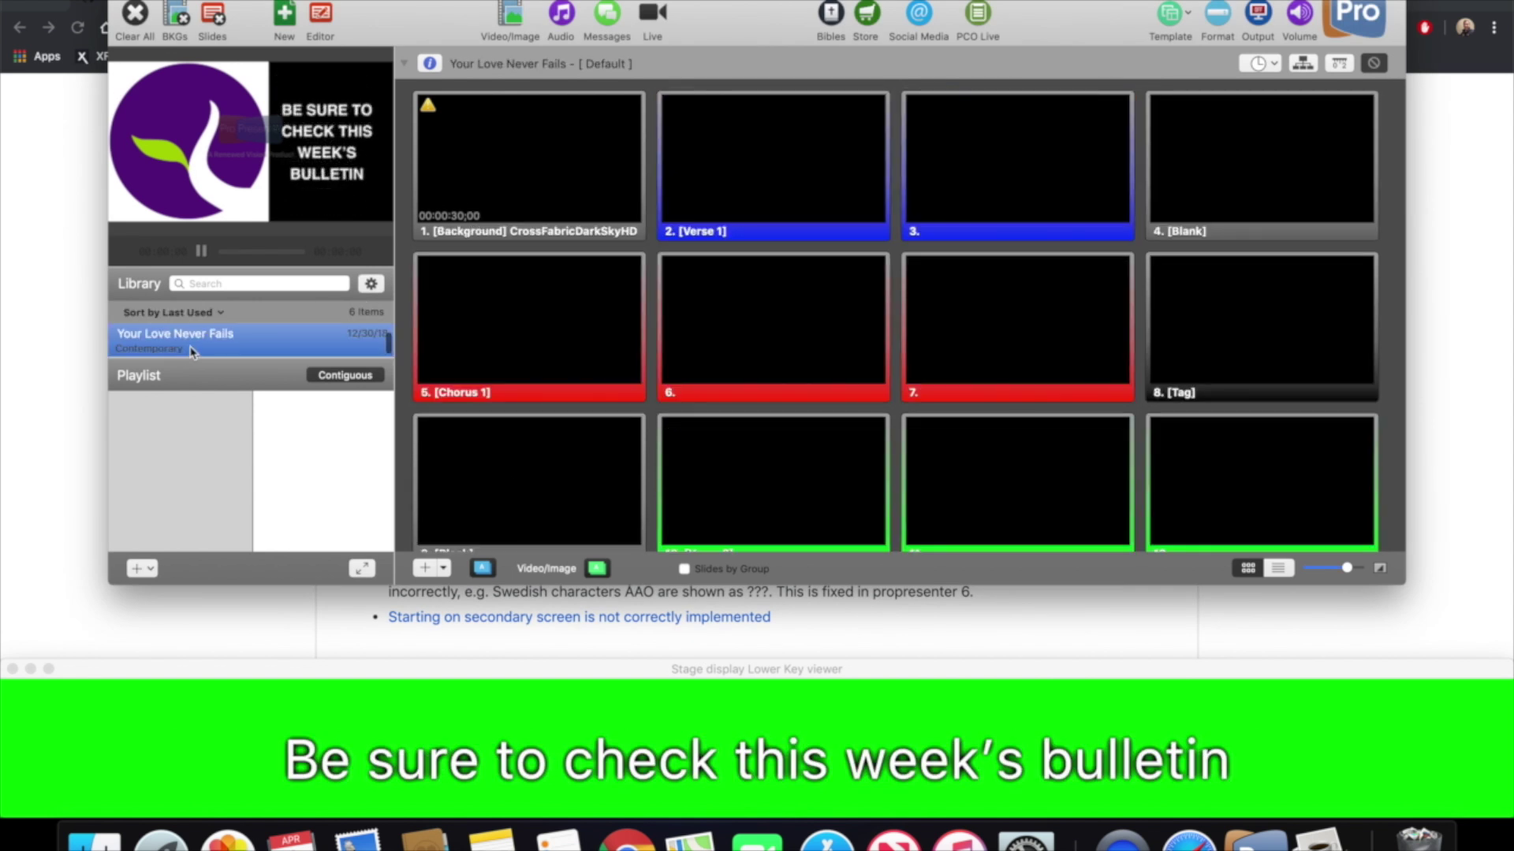
left_click(714, 182)
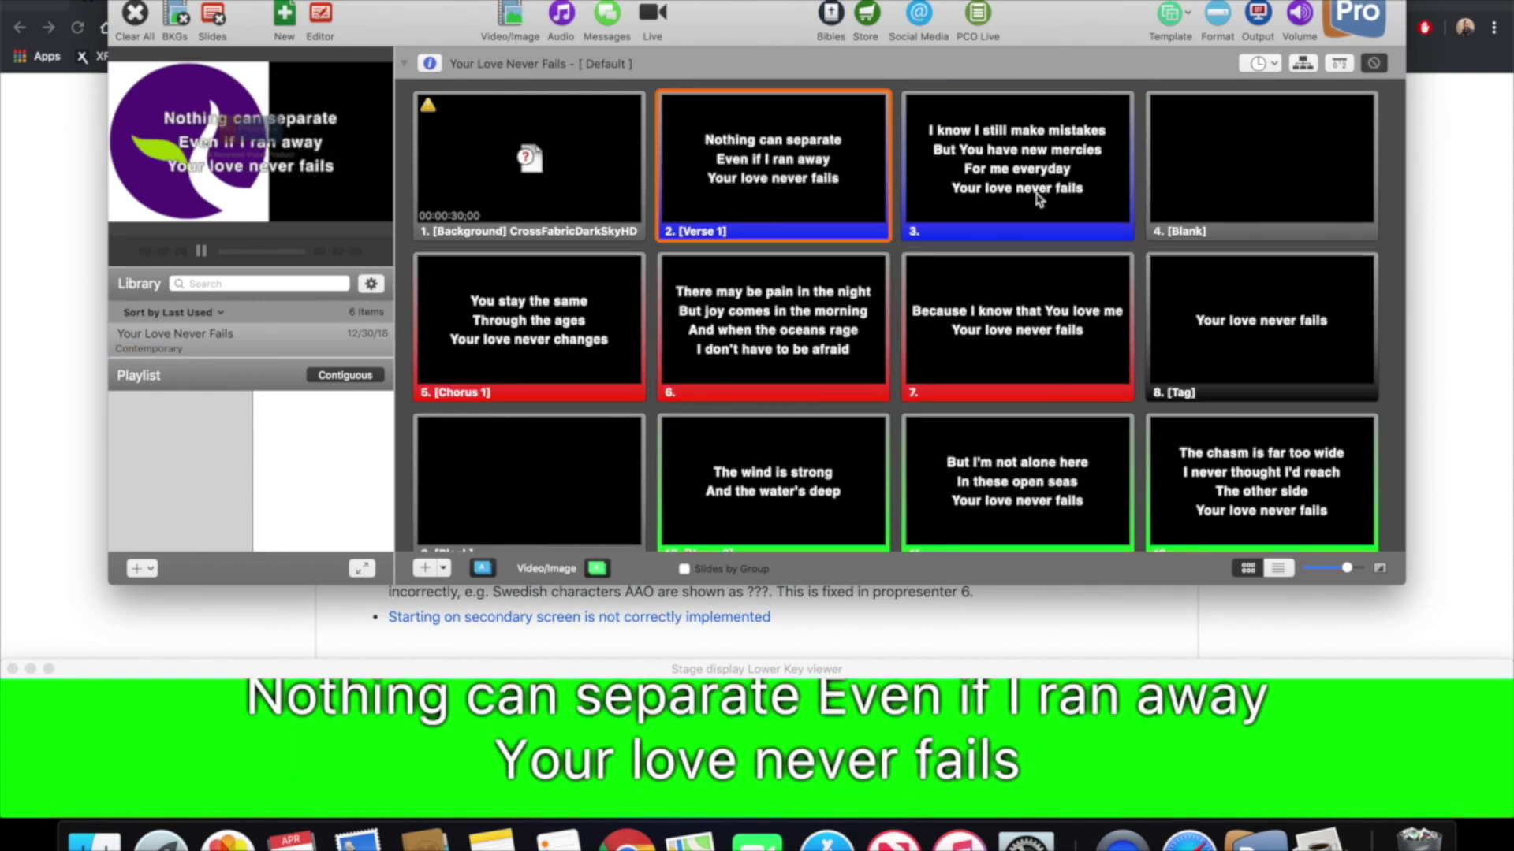
left_click(1039, 199)
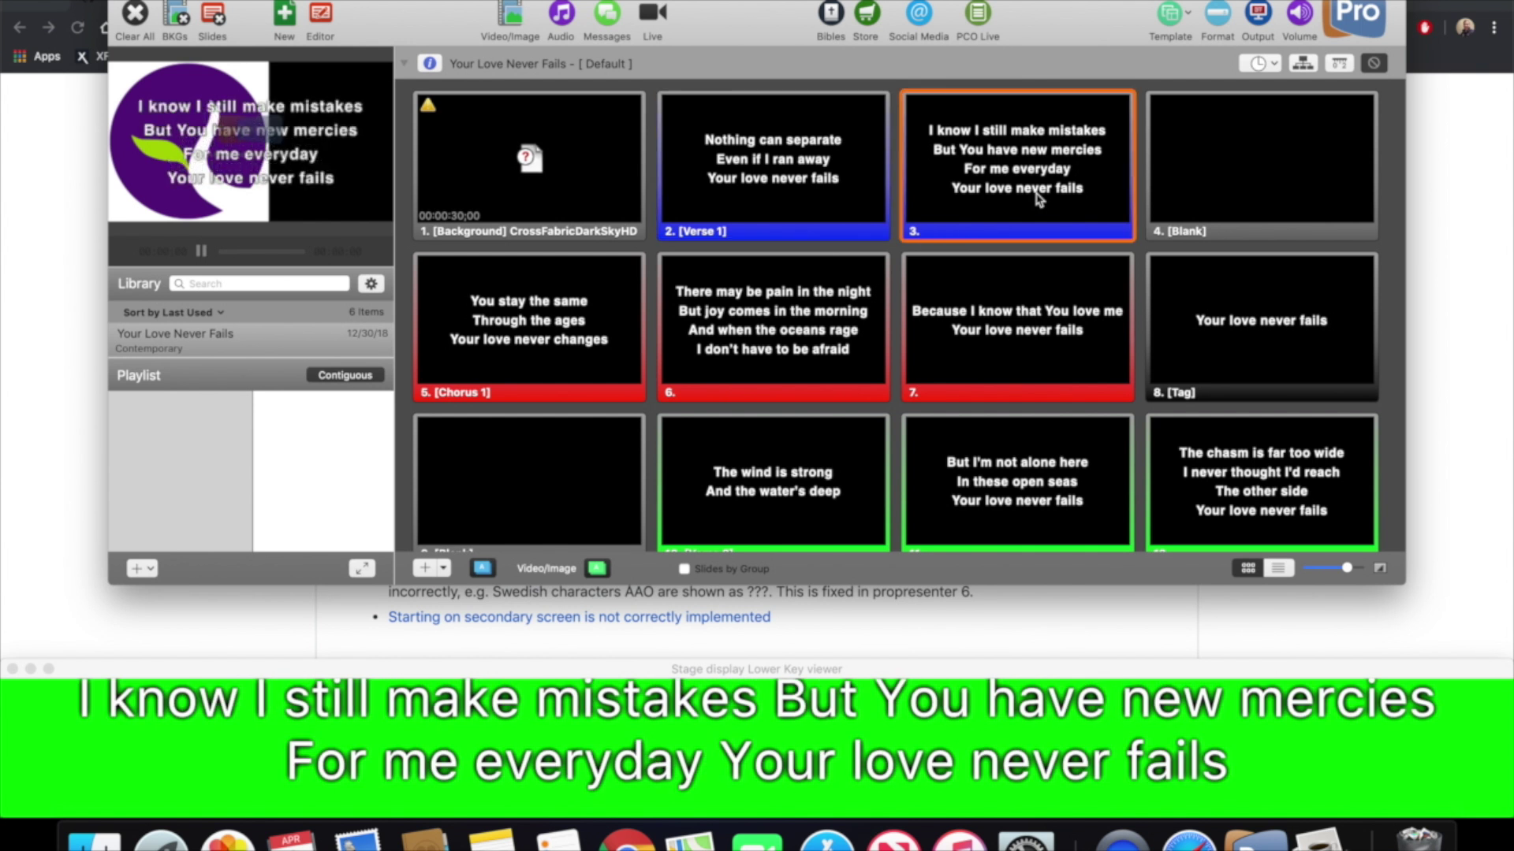
key("Right")
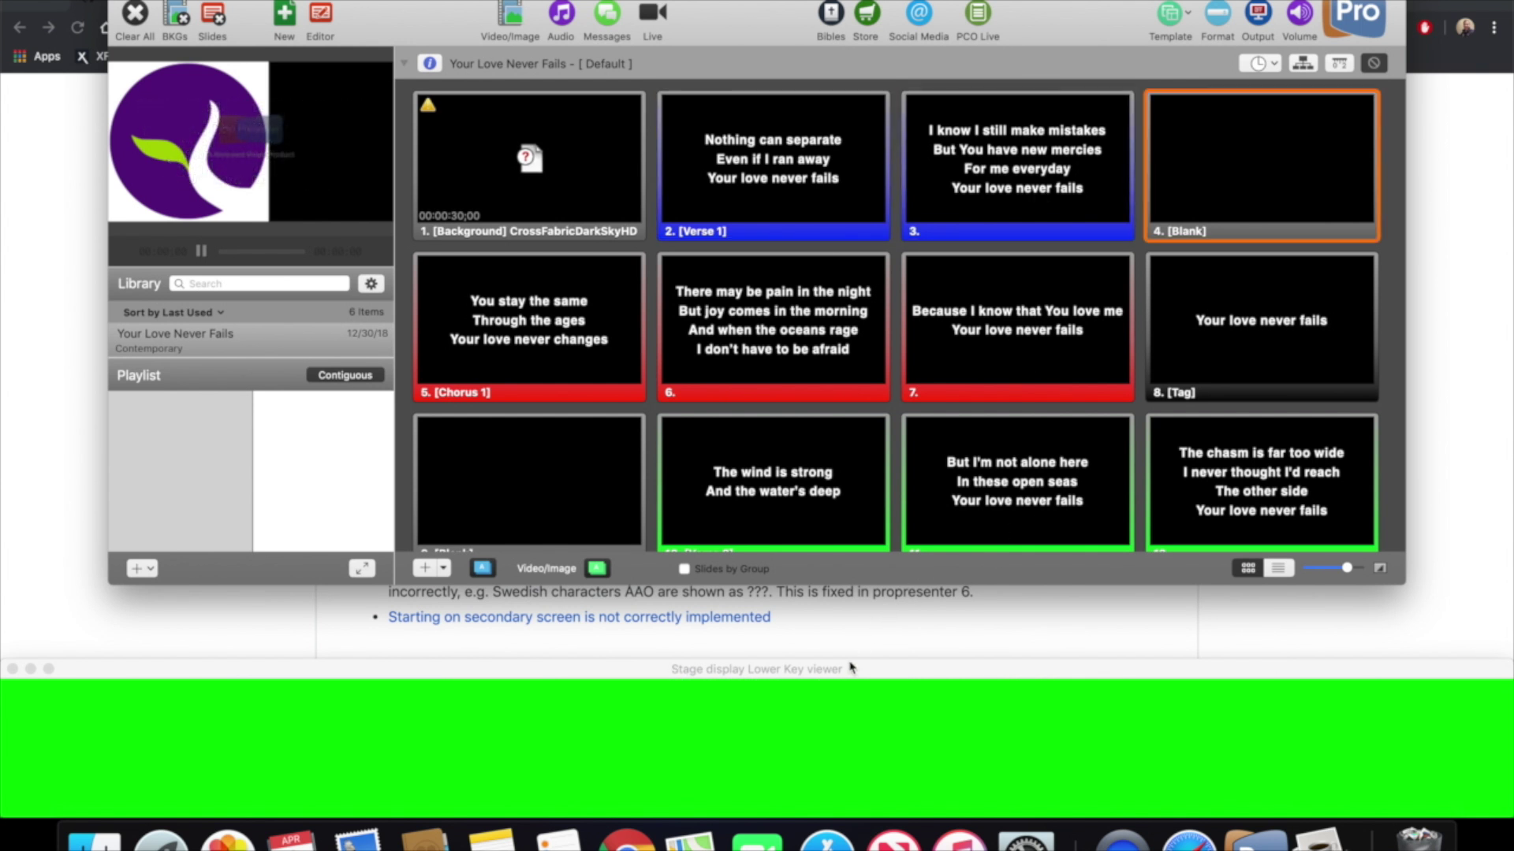
Move the viewer window up slightly to give two lines of lyrics more room.
left_click(850, 667)
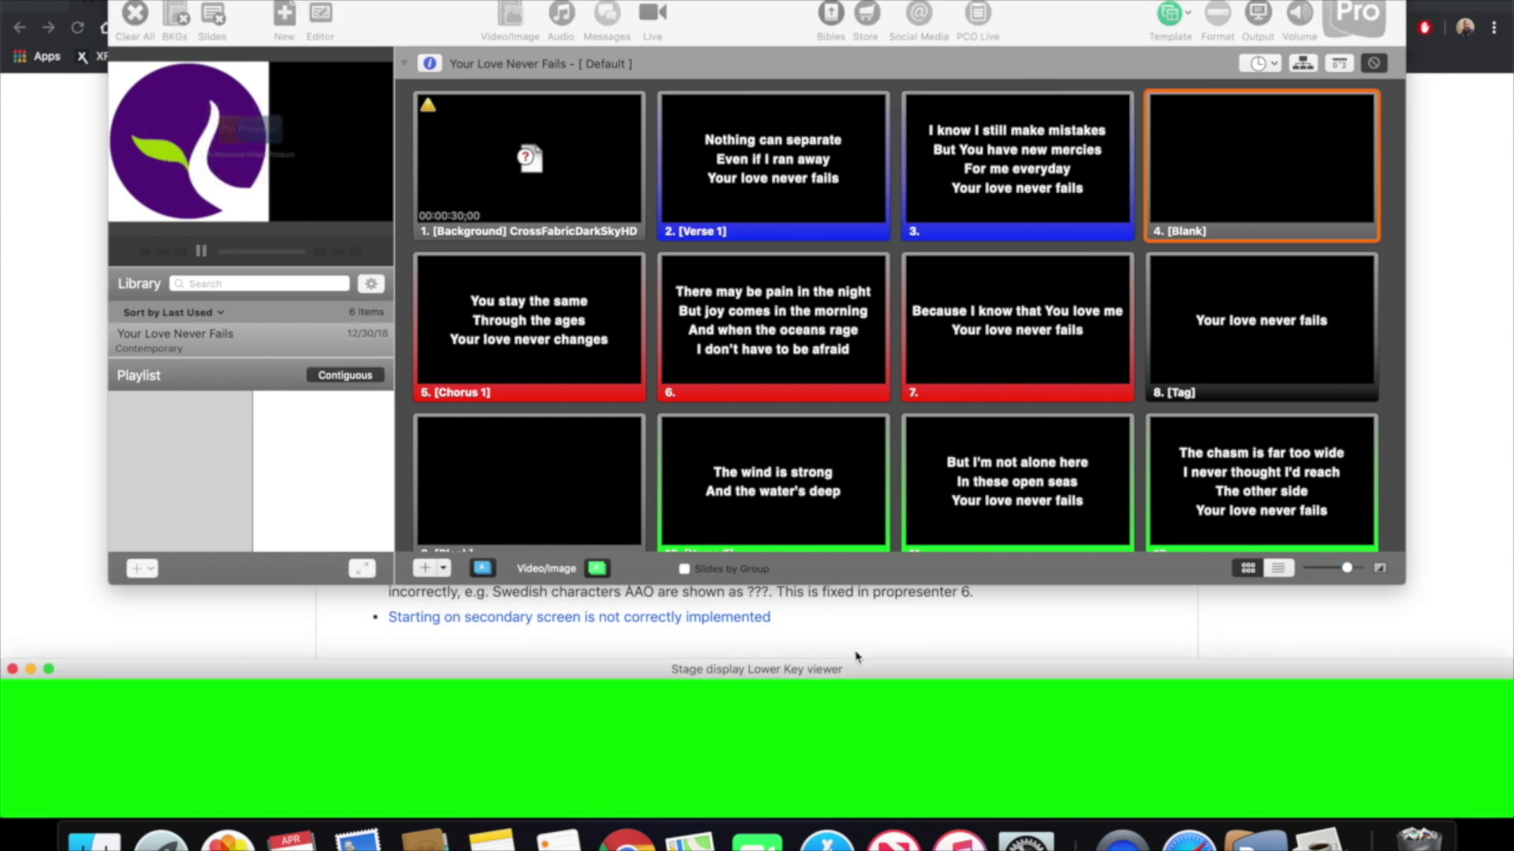
left_click_drag(851, 663, 858, 637)
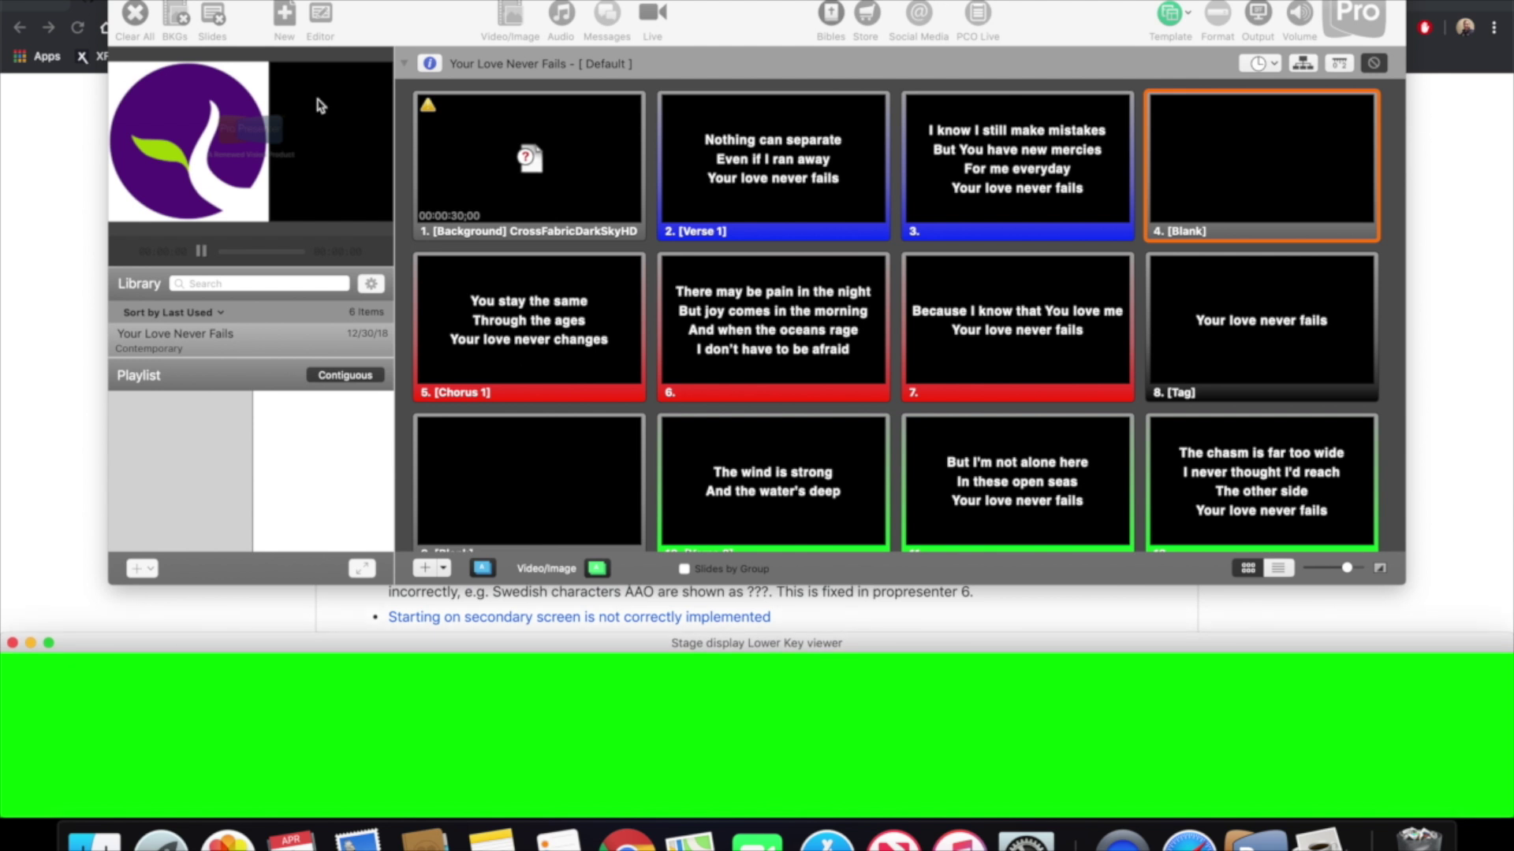
Review the Stage Display App settings in ProPresenter's network preferences and close the window.
left_click(360, 3)
left_click(102, 2)
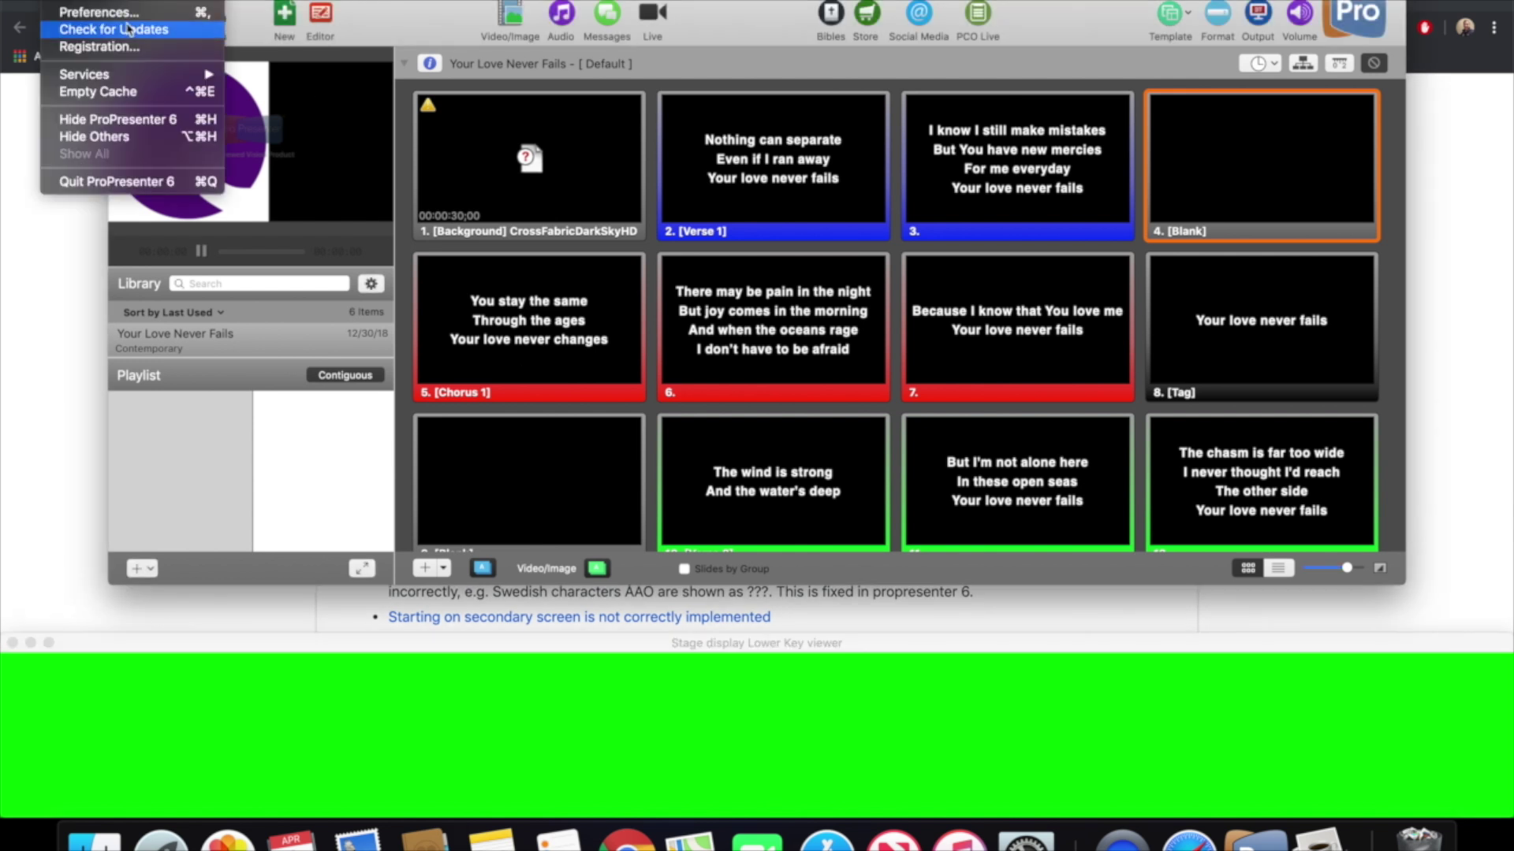
left_click(134, 15)
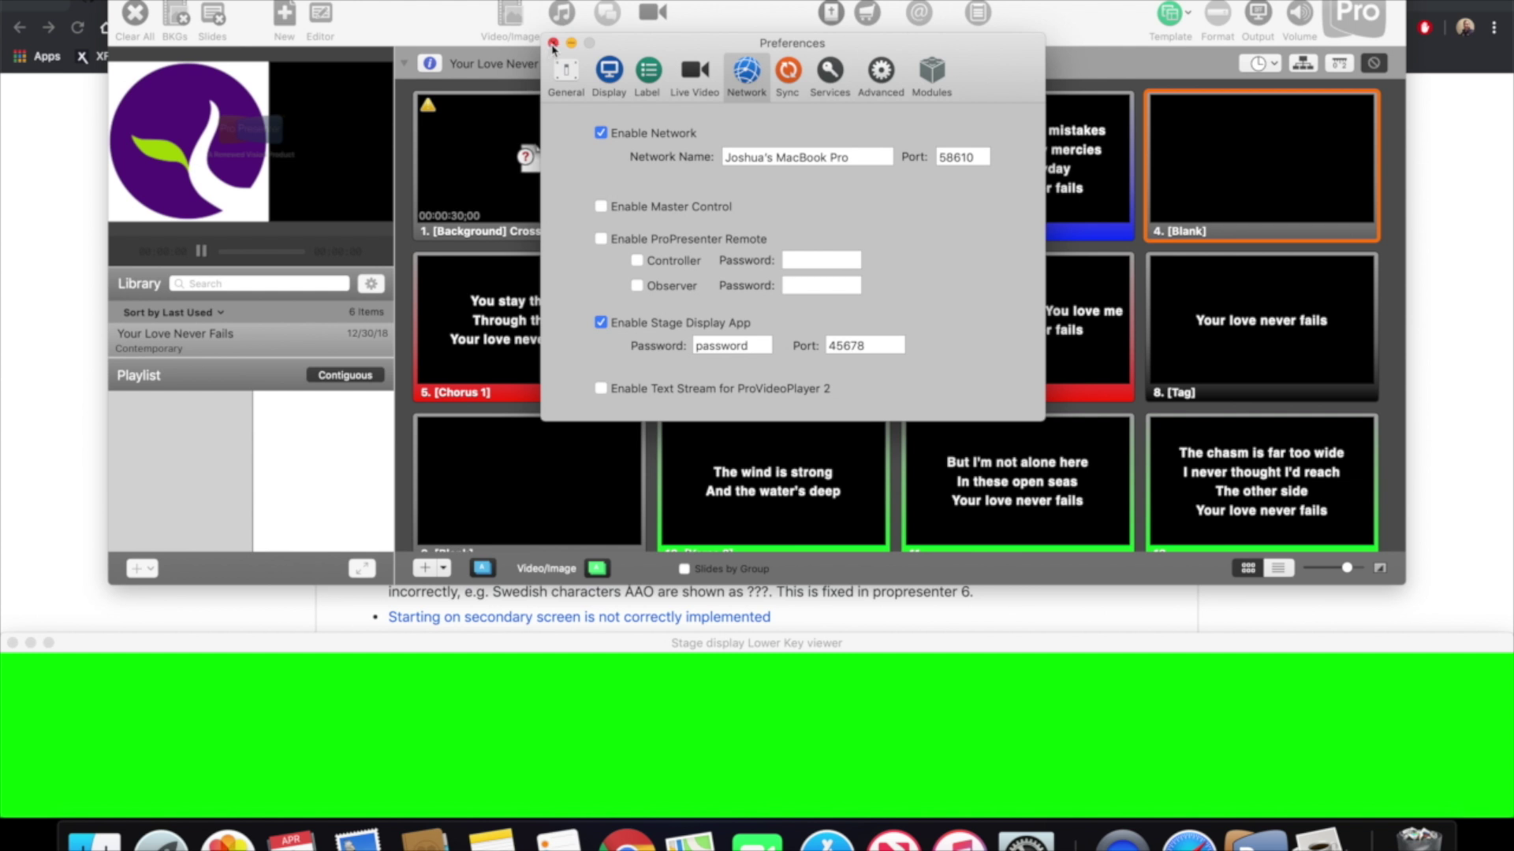
key("super+w")
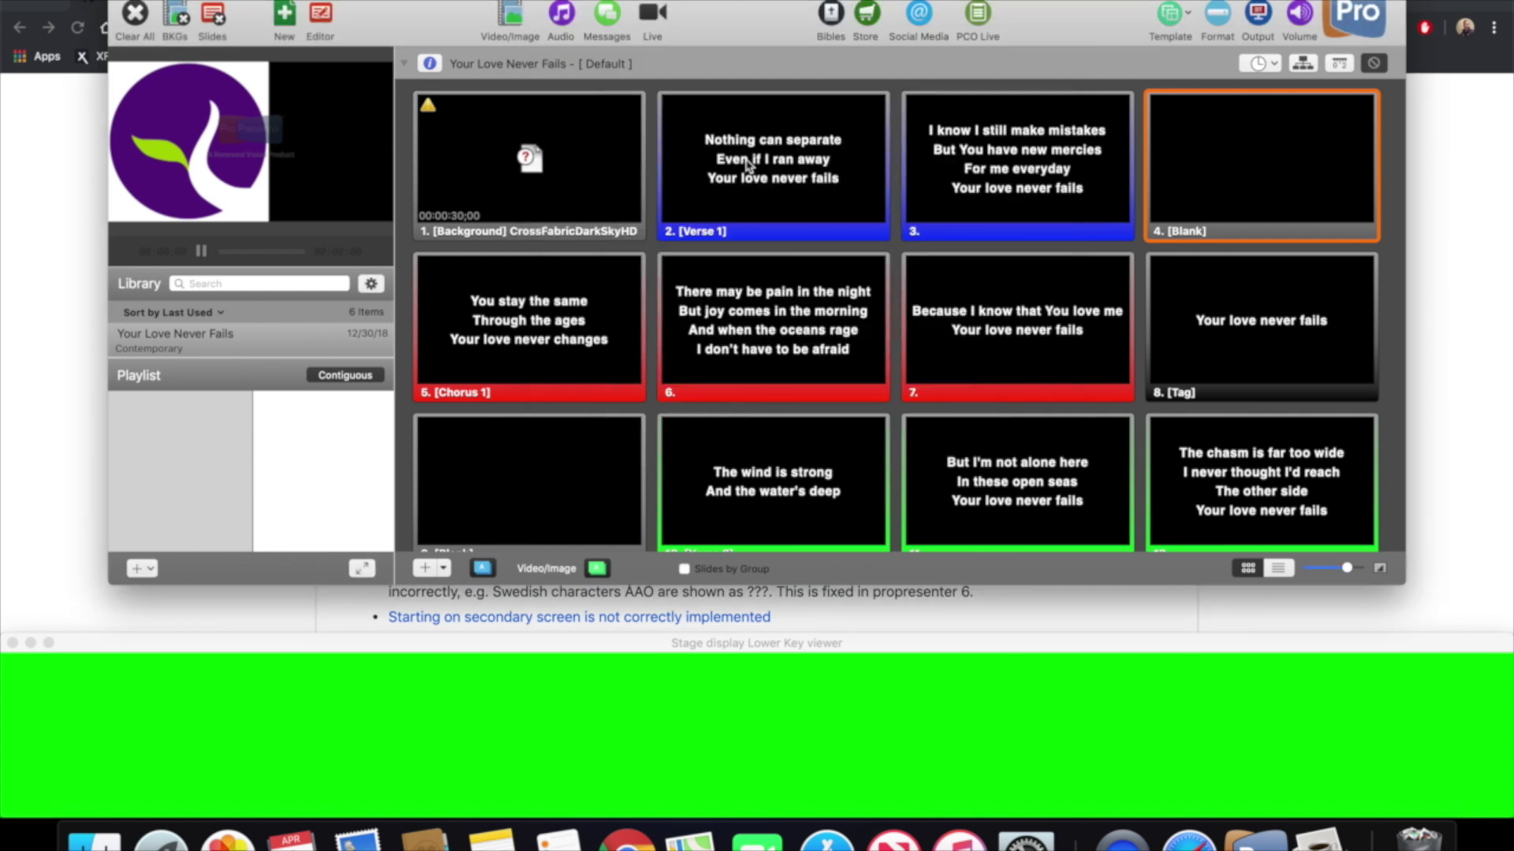
Run the song's slides from Verse 1 through slide 6 on the output, then clear all output layers.
left_click(739, 201)
left_click(934, 188)
left_click(1174, 193)
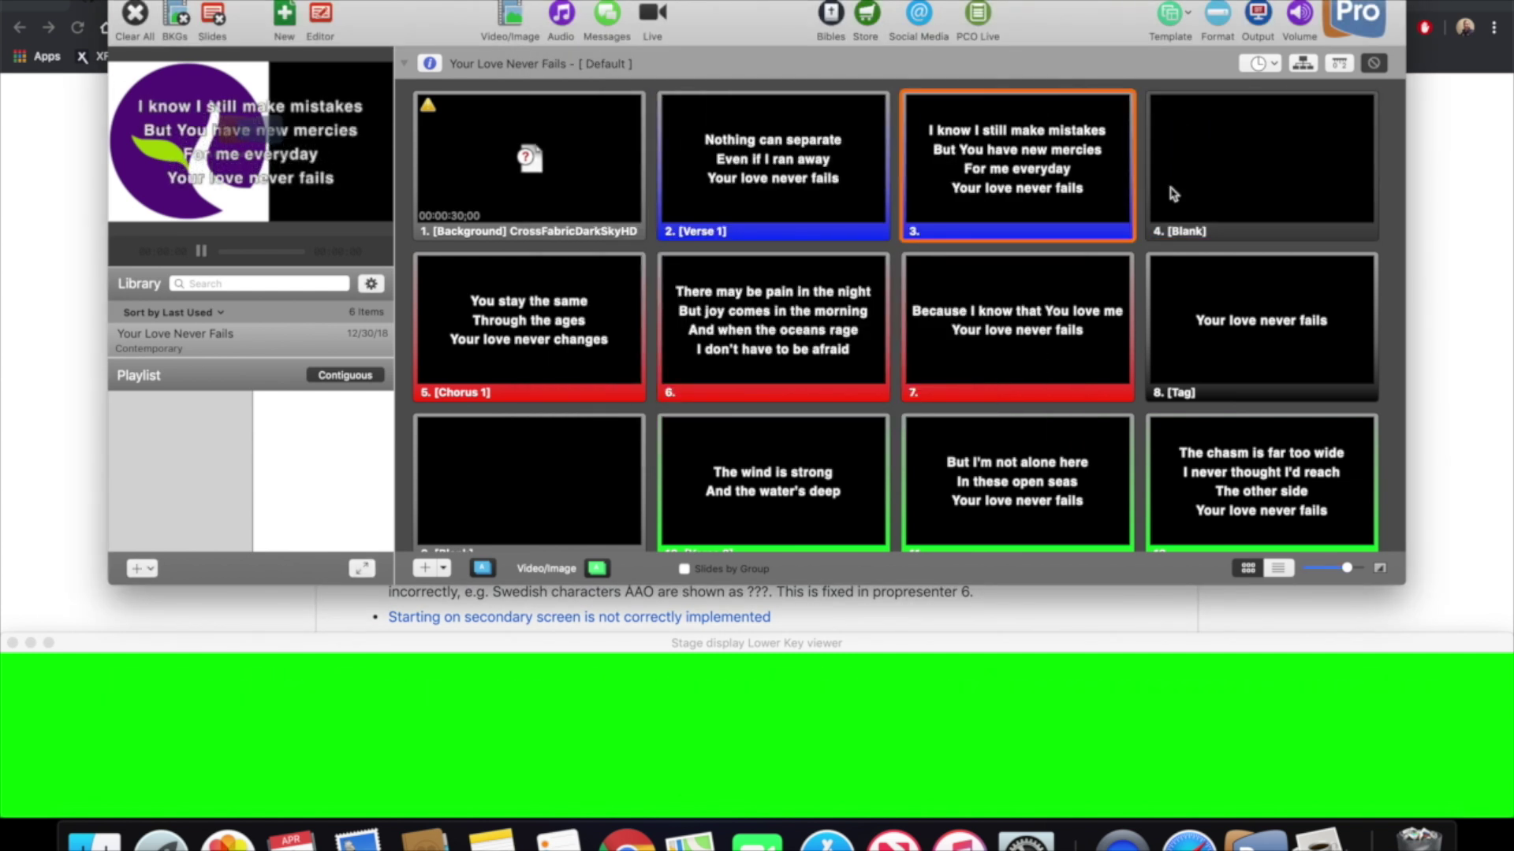
key("Right")
key("Right")
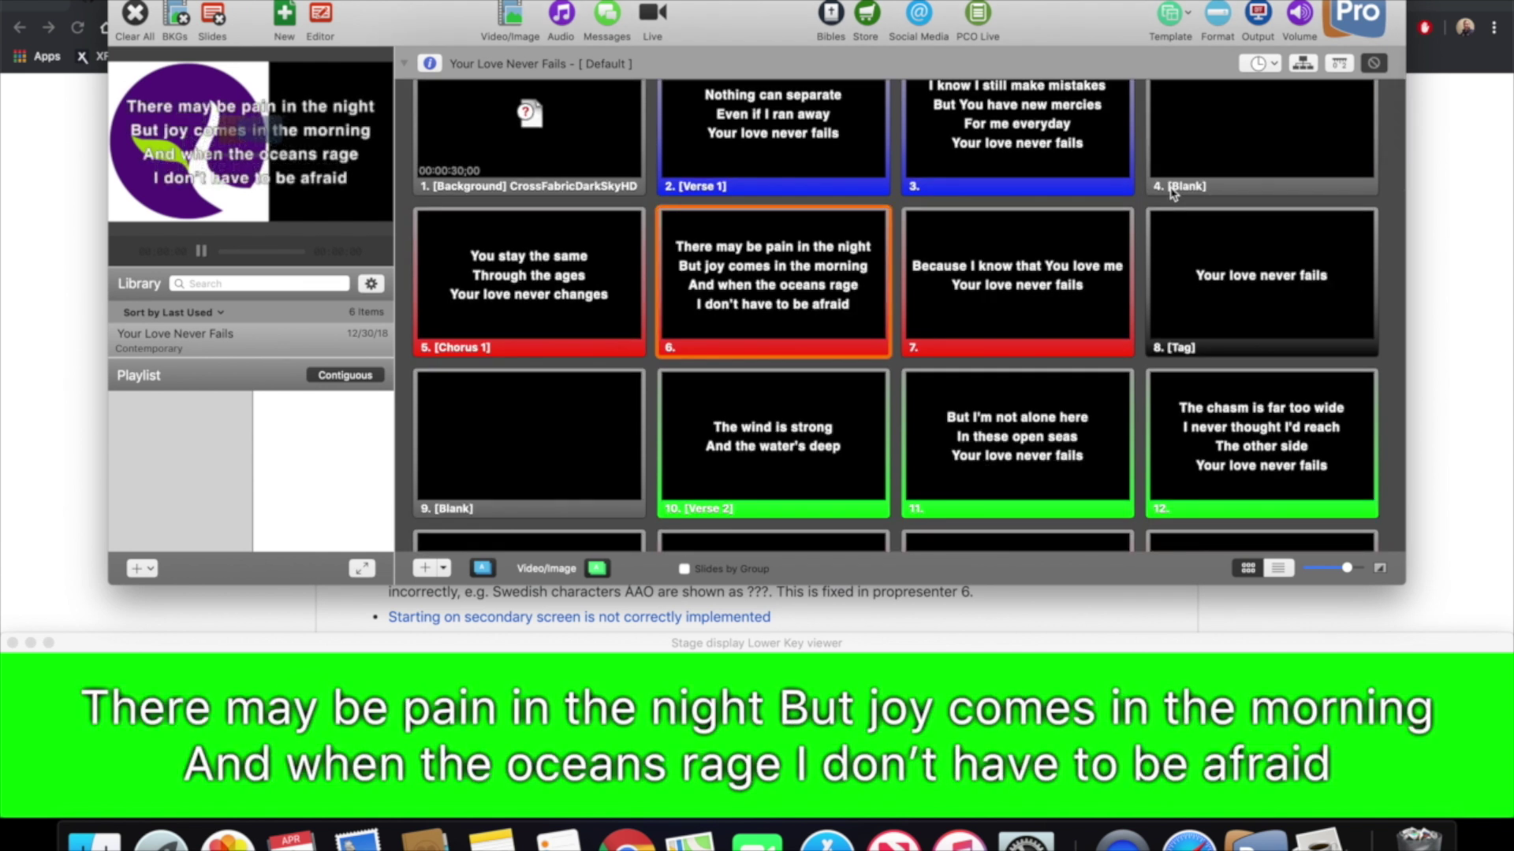
key("F1")
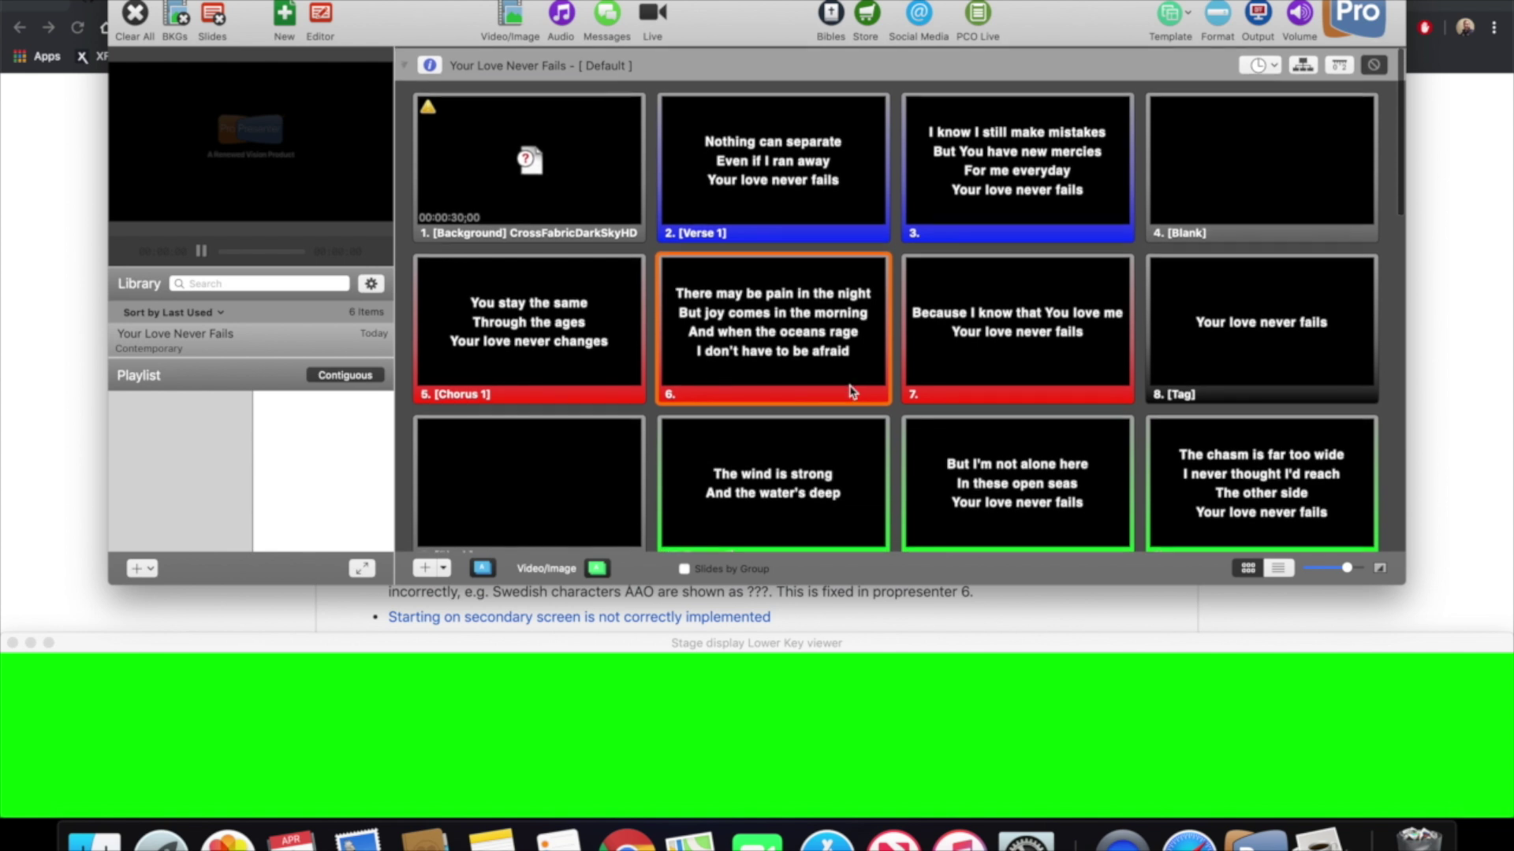
Launch OBS, close the extra Finder window and postpone the OBS software update.
left_click(161, 840)
left_click(190, 501)
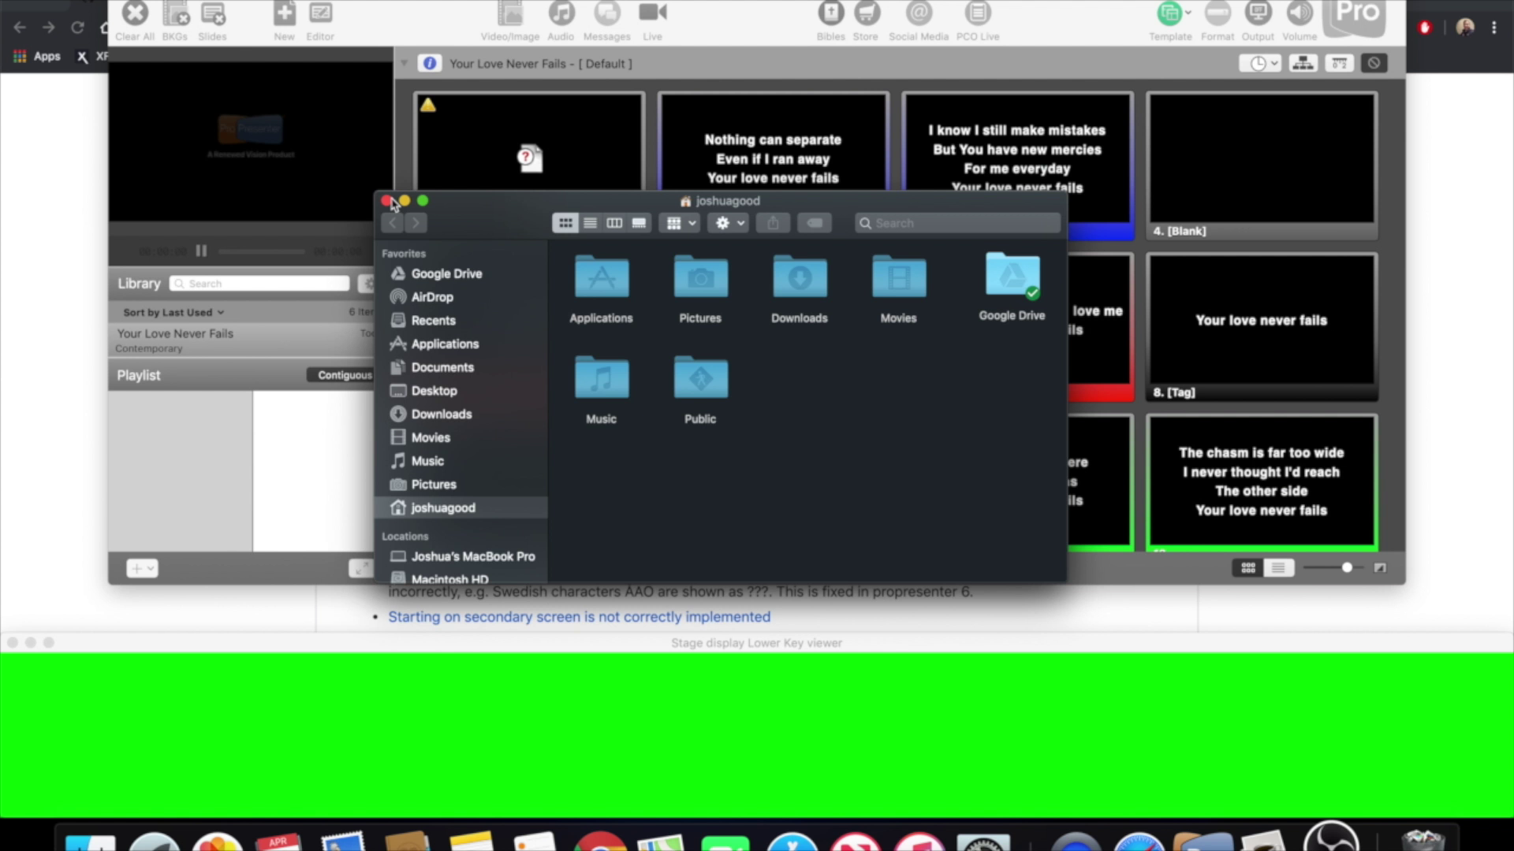
left_click(387, 201)
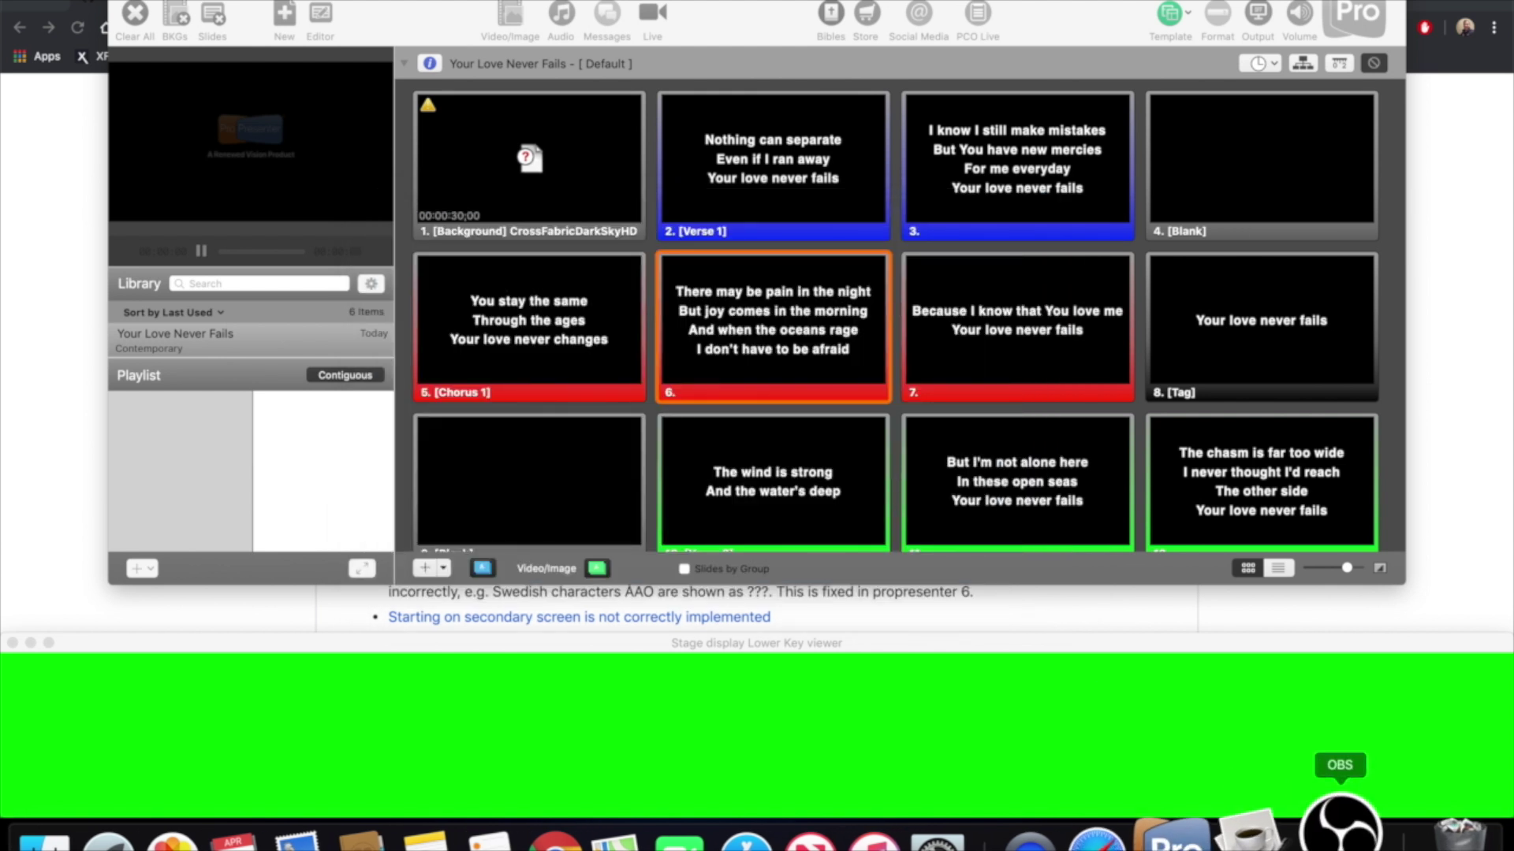
left_click(1331, 834)
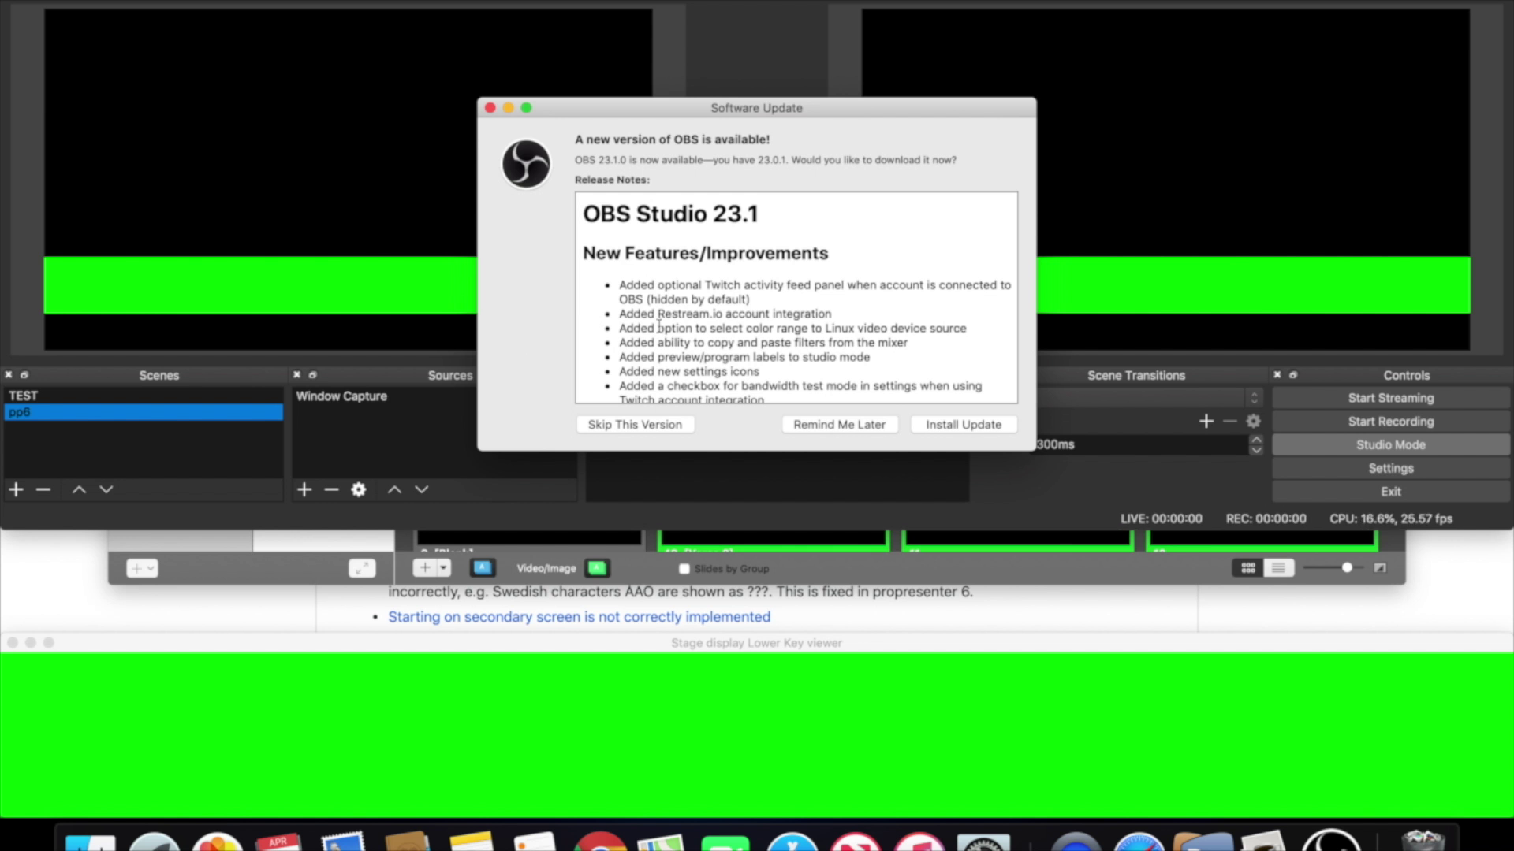
left_click(839, 425)
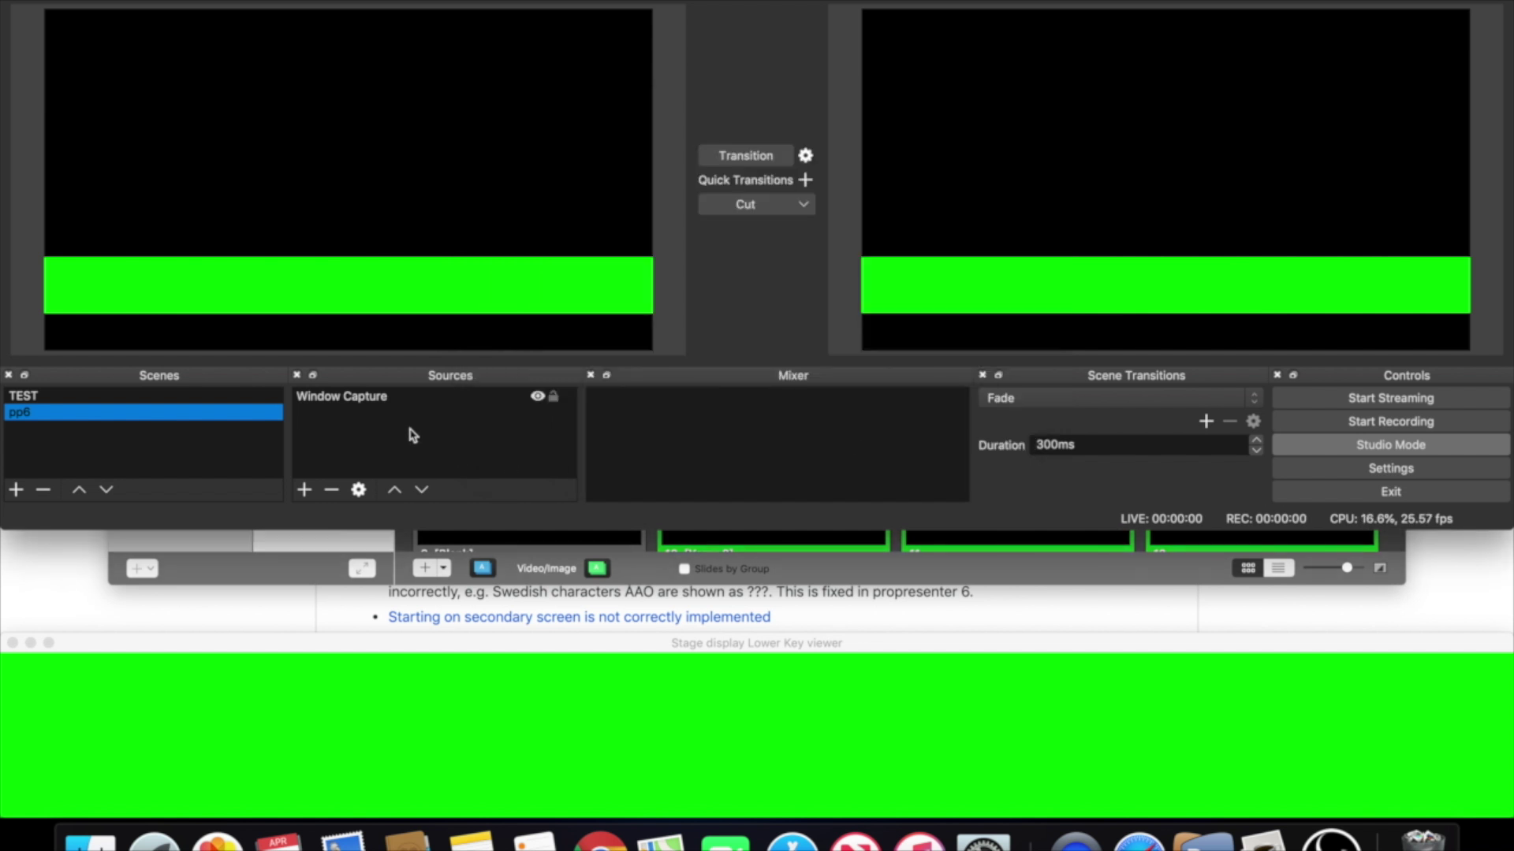
Remove the existing Window Capture source from the pp6 scene.
left_click(380, 397)
left_click(331, 489)
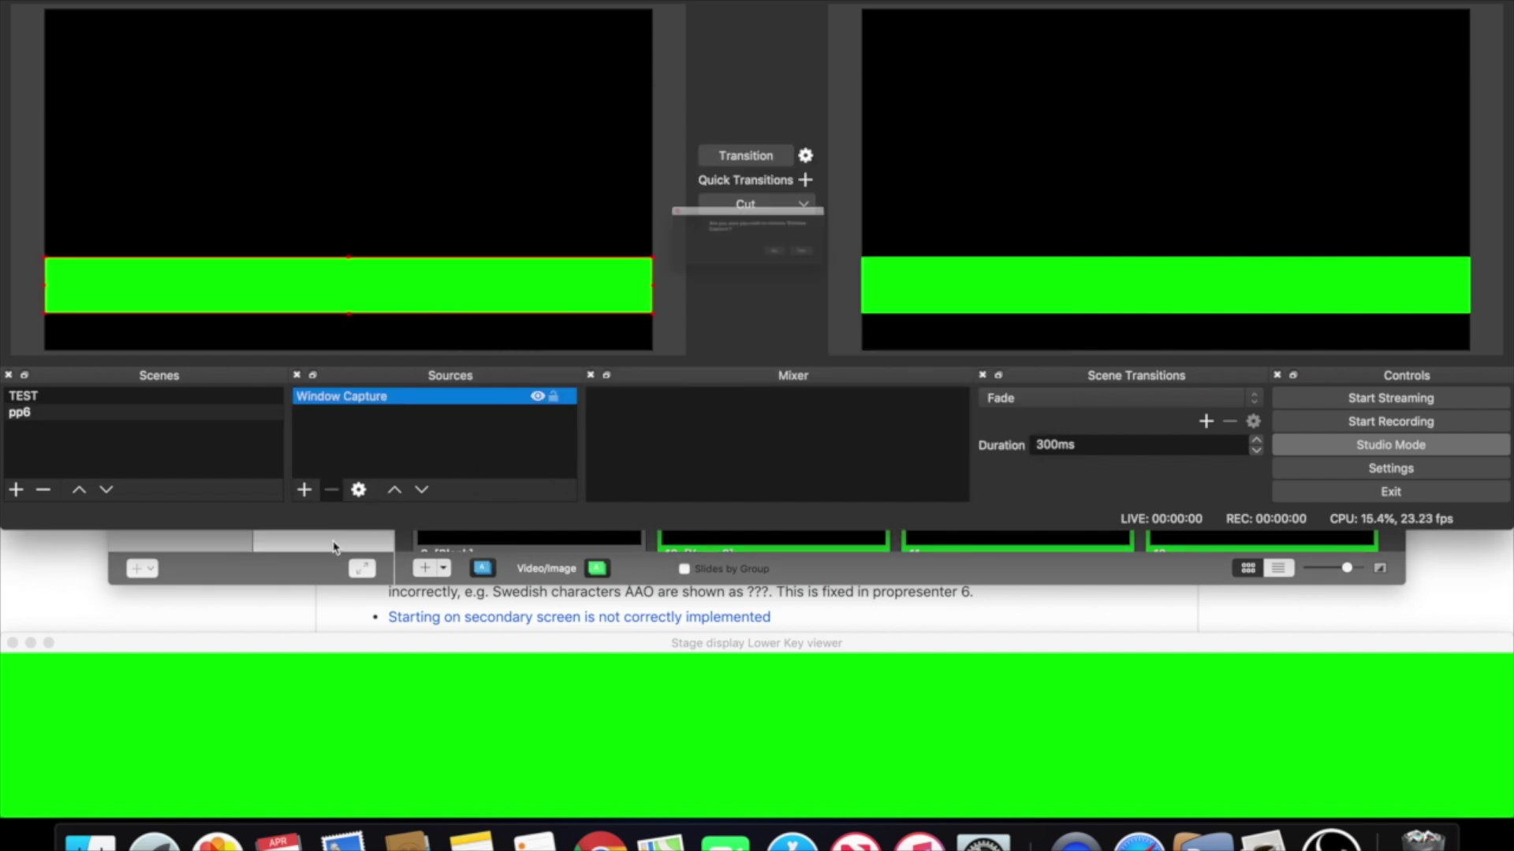
left_click(880, 273)
left_click(44, 412)
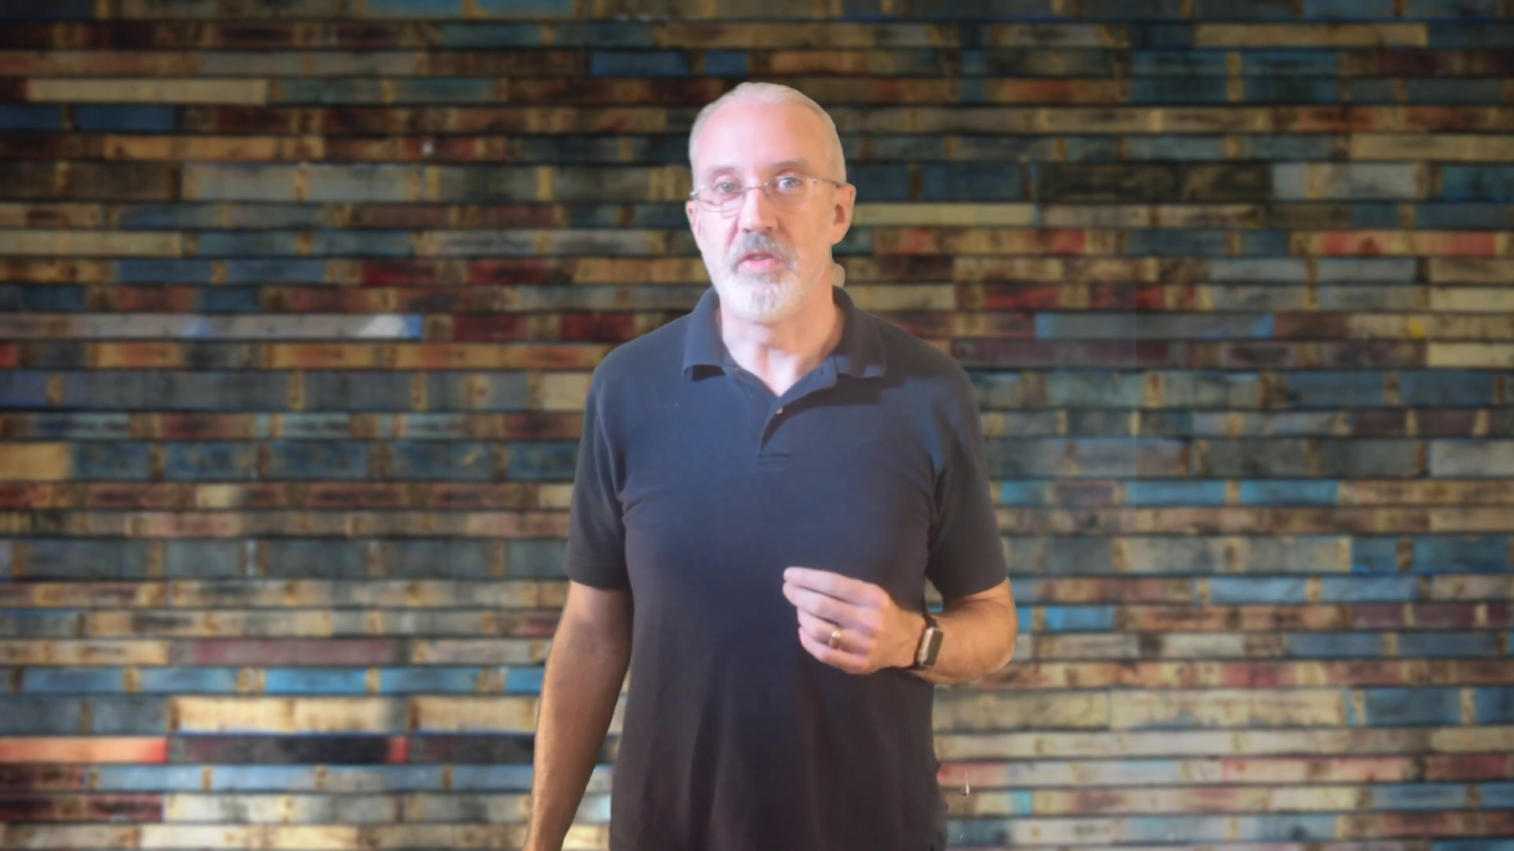